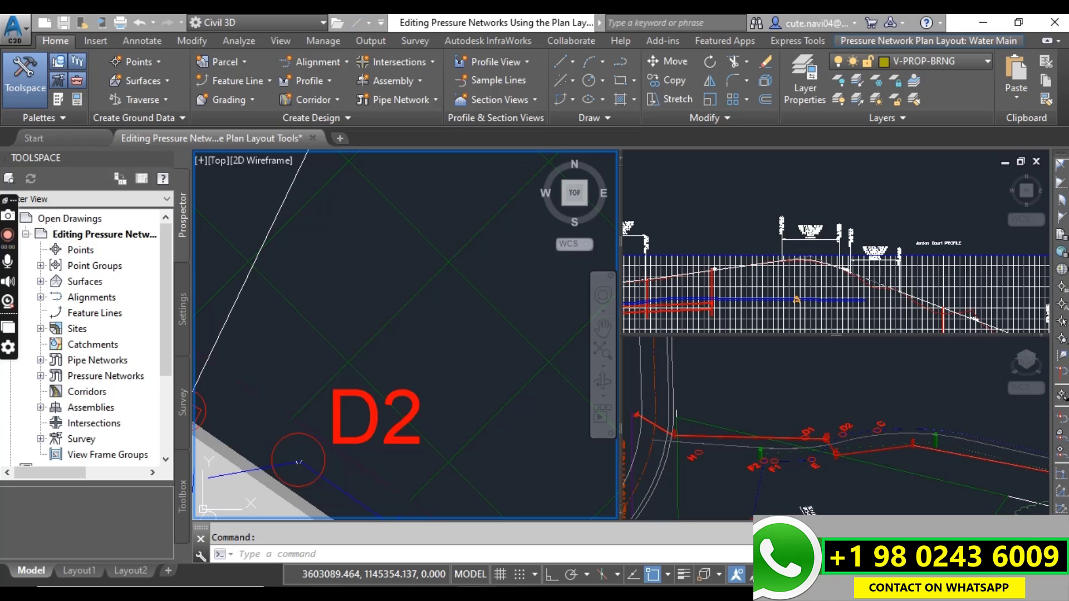
Step: Return to Civil 3D and pan along the road corridor to find the D2 fitting
key("alt+Tab")
left_click(326, 25)
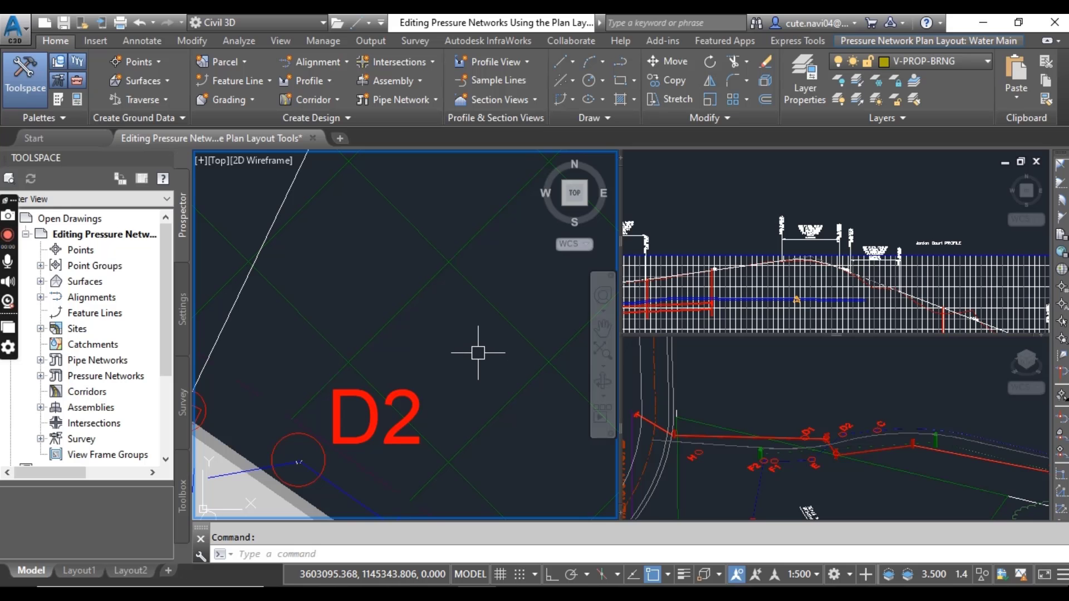
mouse_move(128, 142)
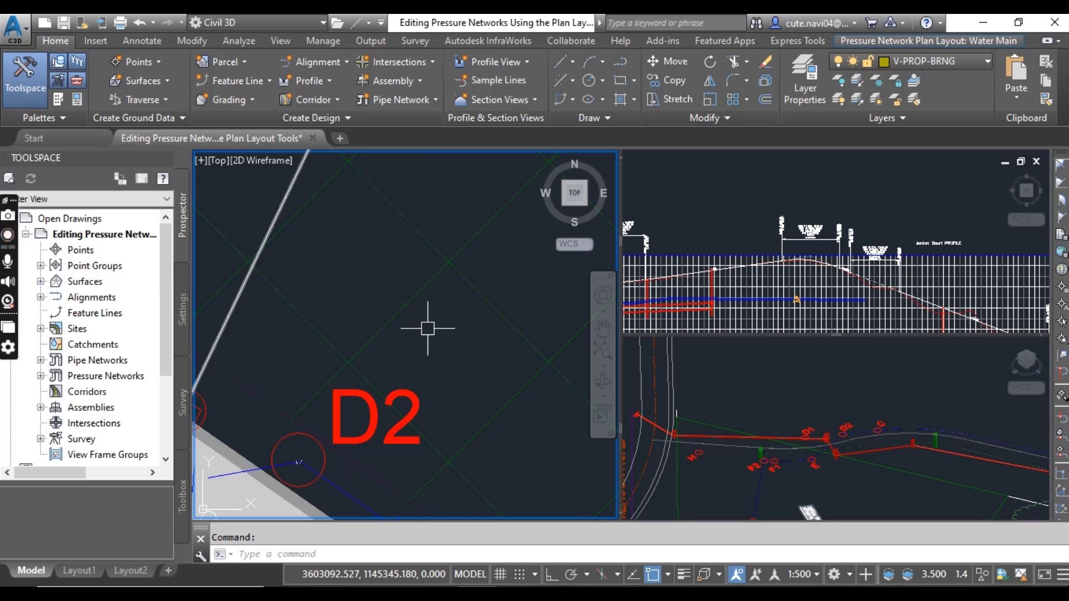
scroll(428, 329, "down", 8)
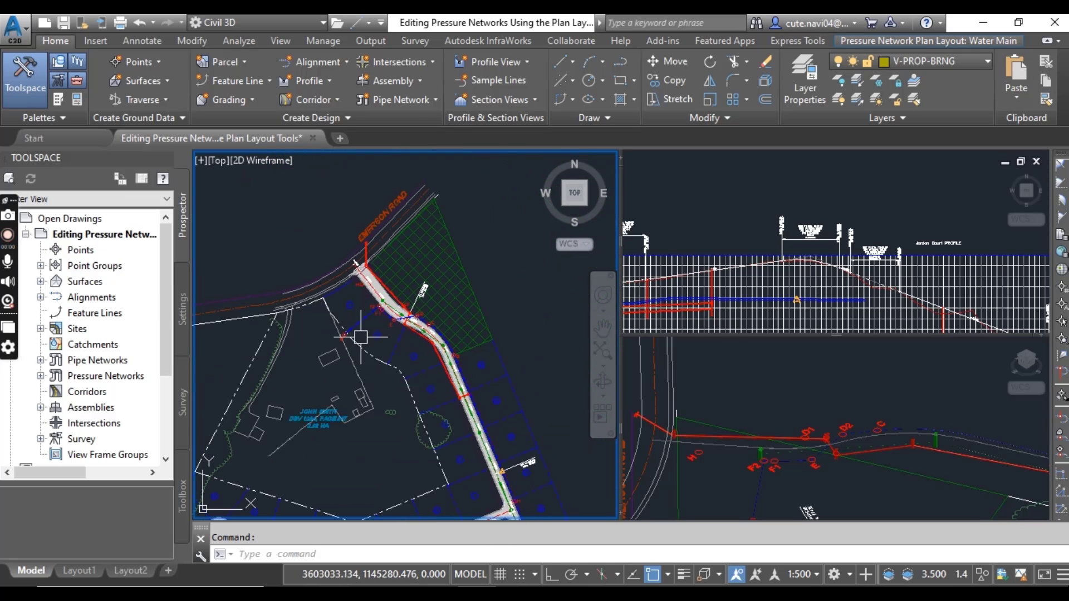
scroll(413, 379, "up", 4)
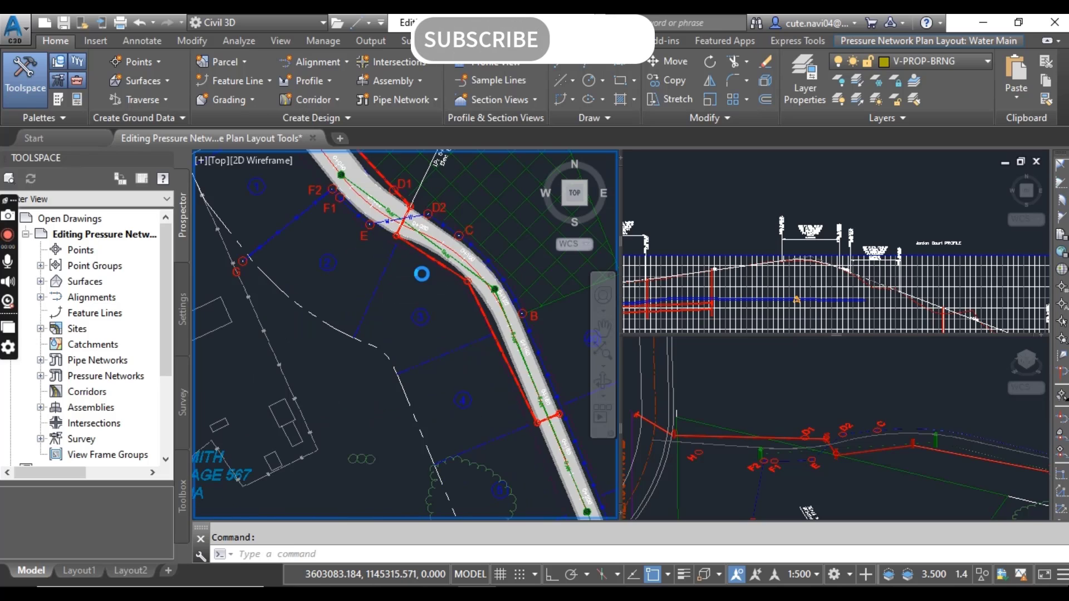
scroll(419, 284, "up", 2)
scroll(412, 334, "down", 2)
scroll(412, 357, "down", 3)
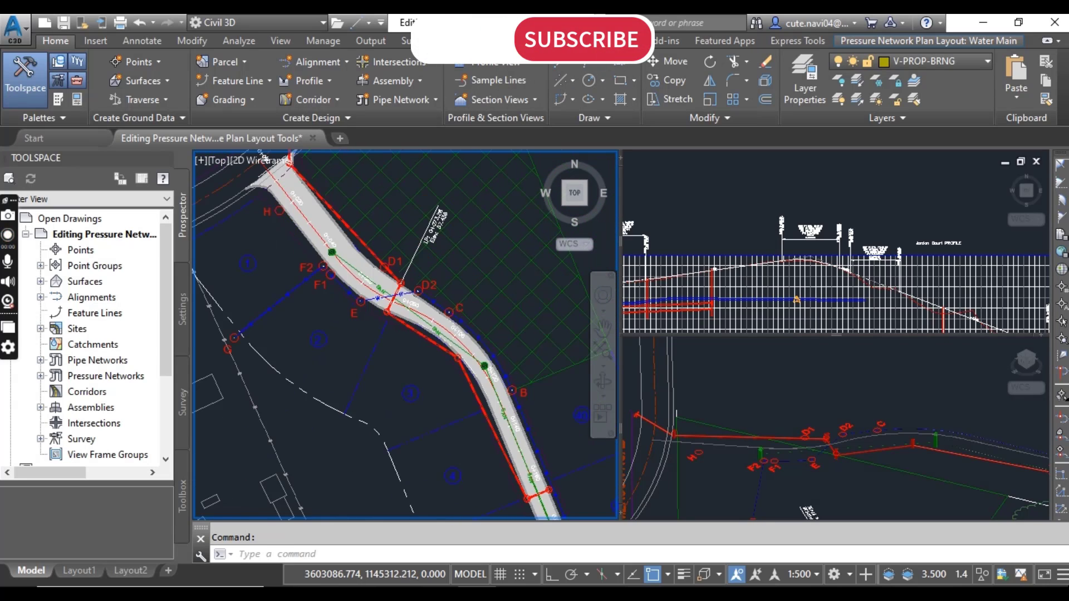
scroll(418, 362, "down", 2)
middle_click_drag(417, 363, 430, 325)
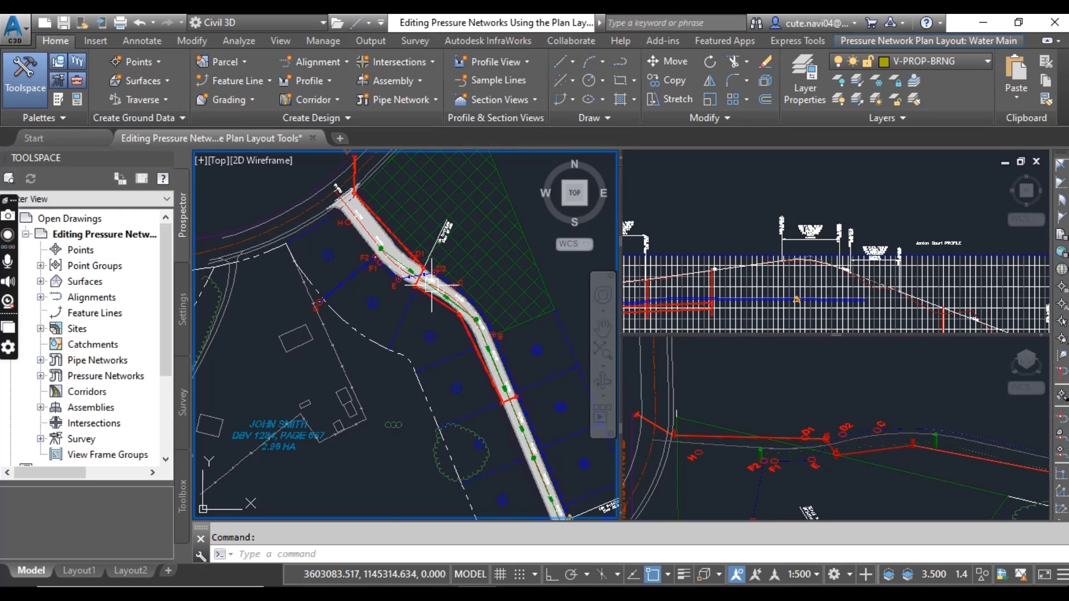
scroll(432, 285, "up", 4)
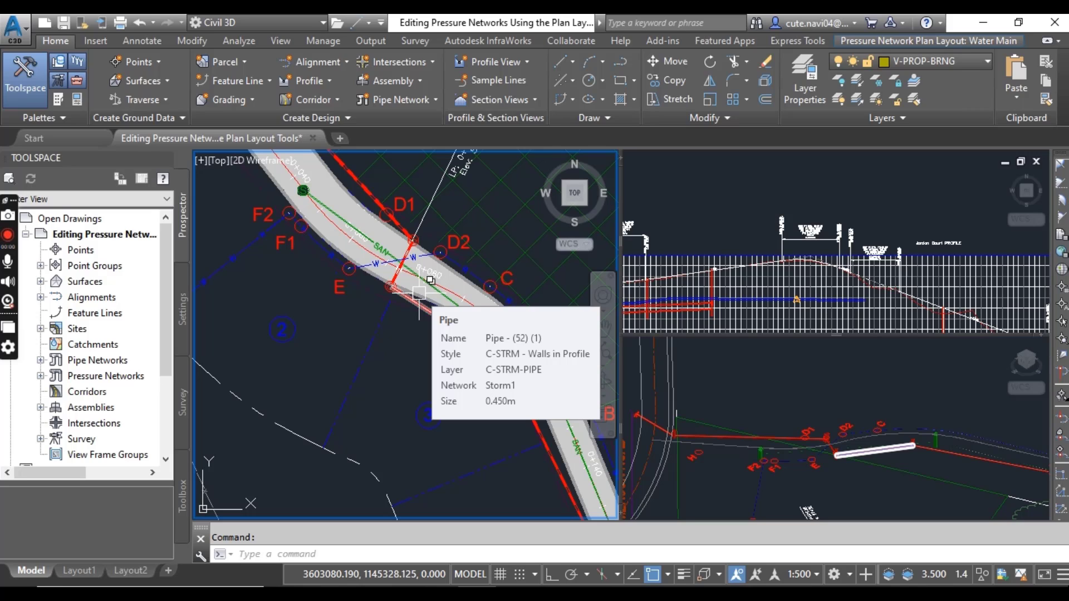
scroll(405, 334, "up", 2)
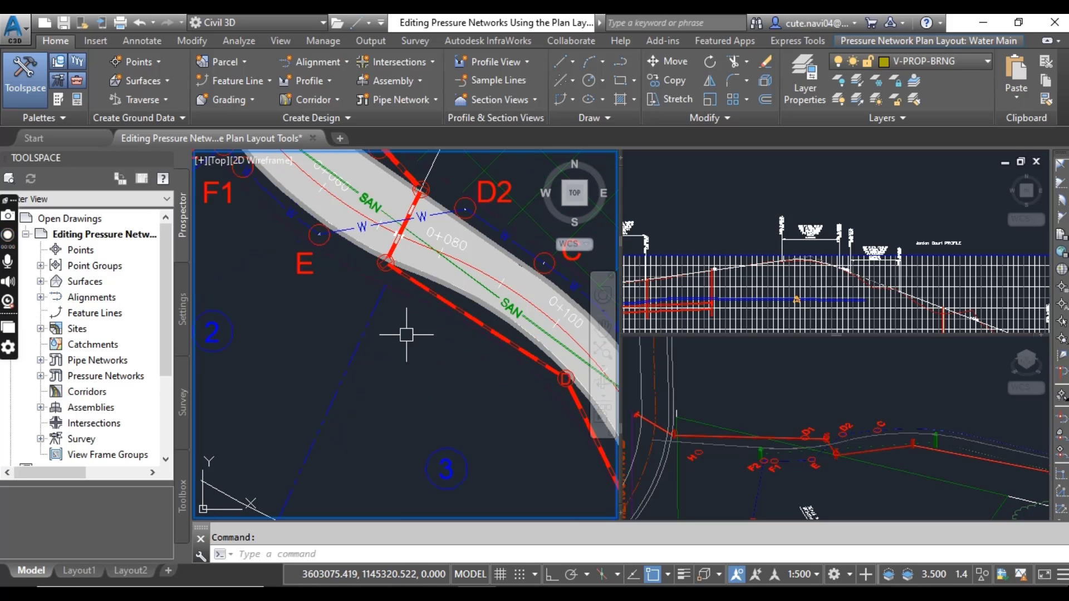
scroll(407, 336, "down", 2)
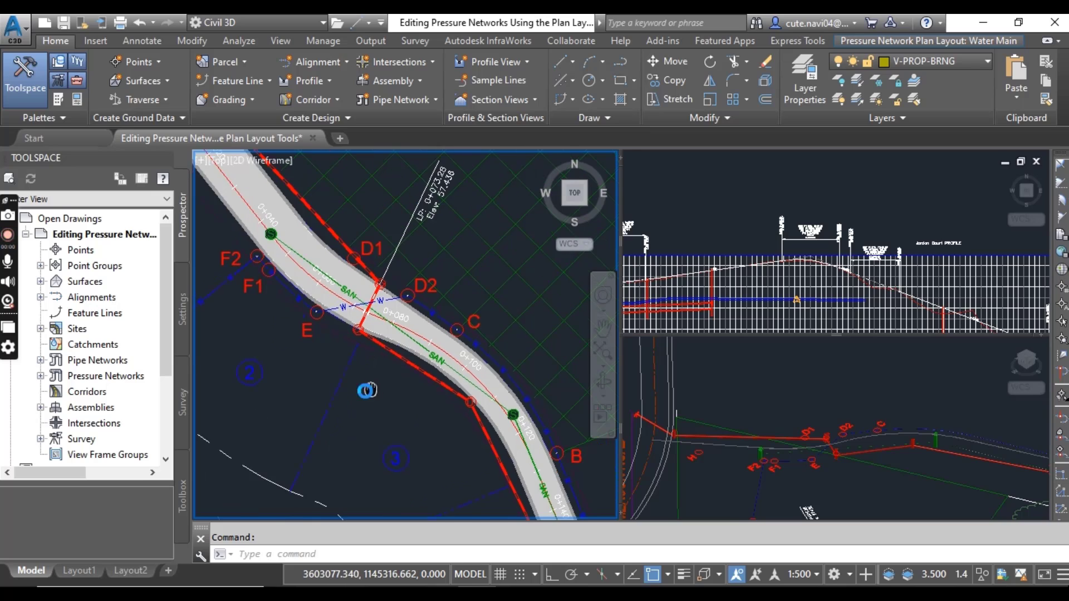
scroll(375, 344, "up", 2)
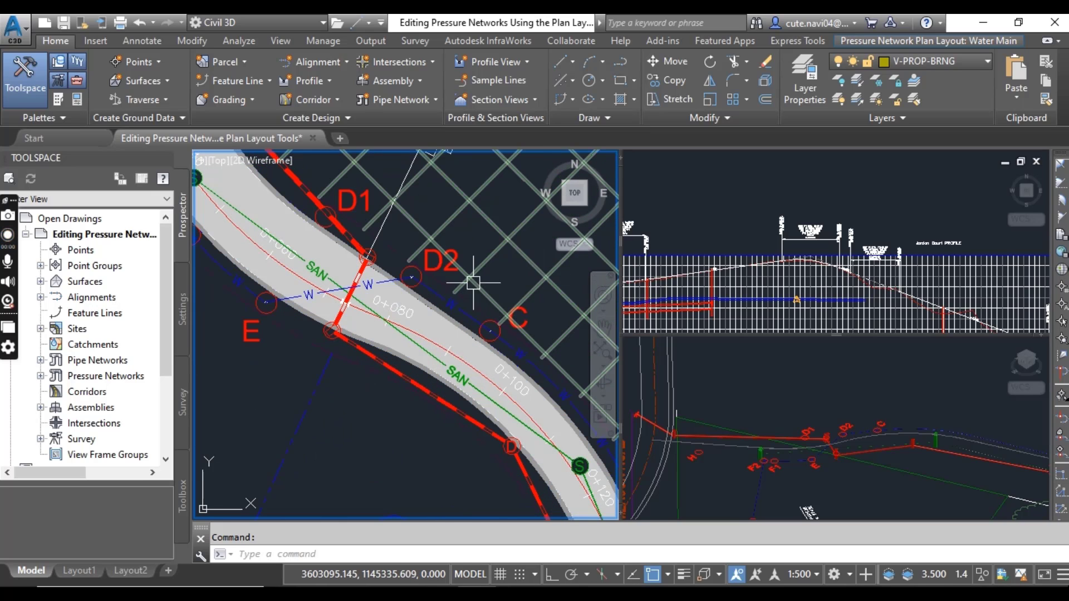
scroll(448, 329, "down", 4)
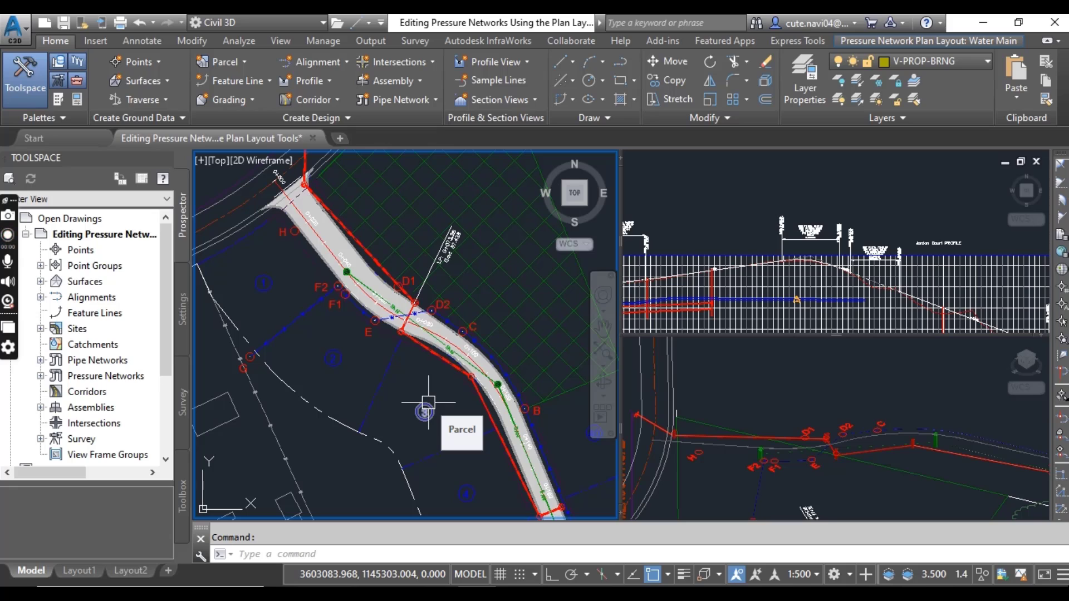
Step: Zoom in on the D2 elbow fitting and delete it, leaving a gap in the water main
scroll(416, 315, "up", 6)
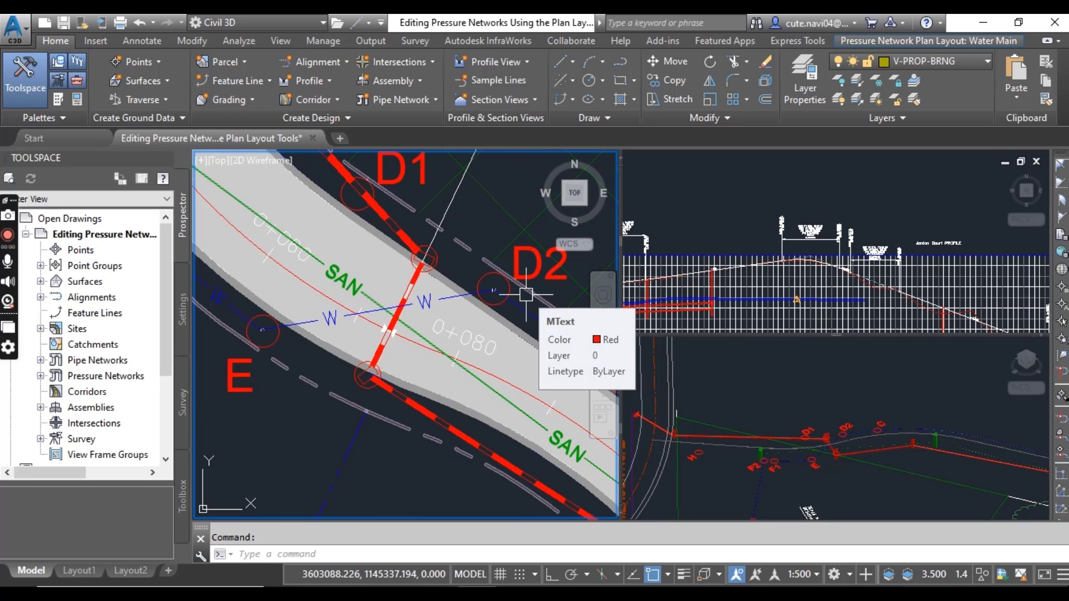
scroll(489, 287, "up", 5)
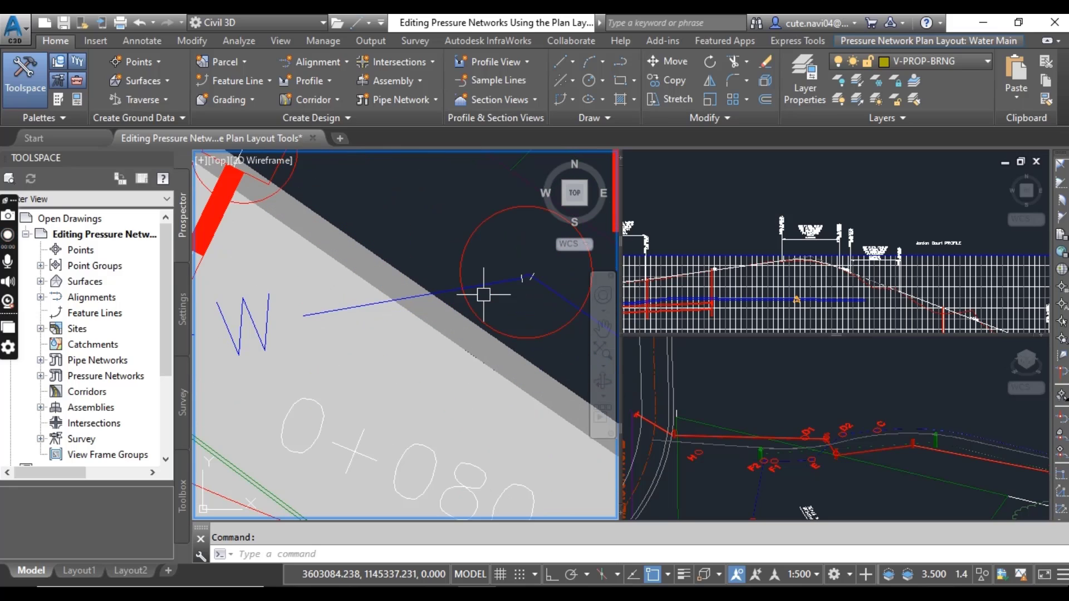
middle_click_drag(502, 293, 432, 303)
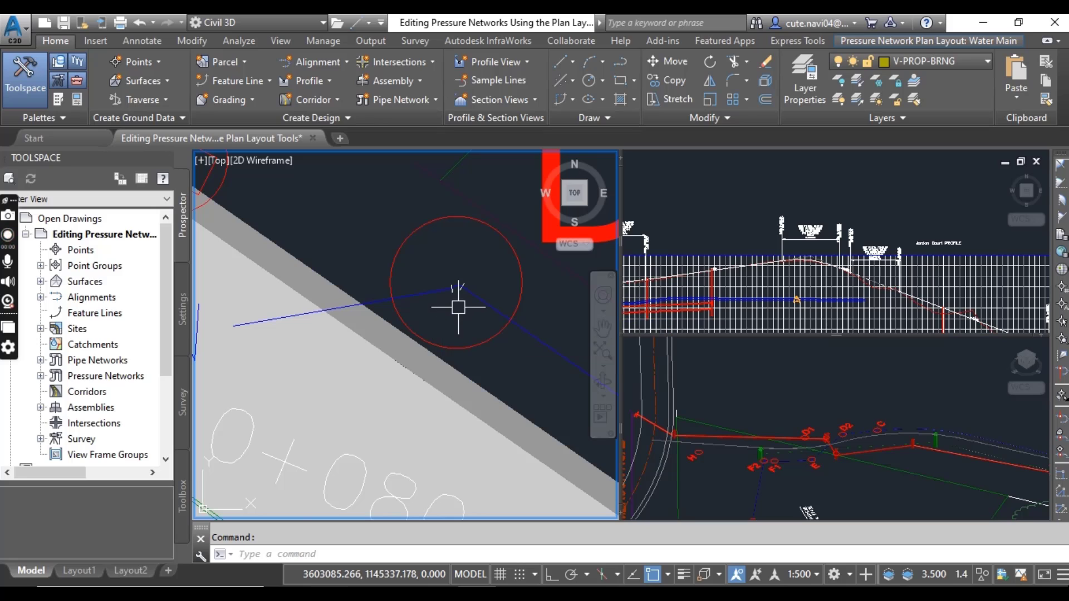
scroll(445, 285, "up", 2)
scroll(446, 285, "up", 2)
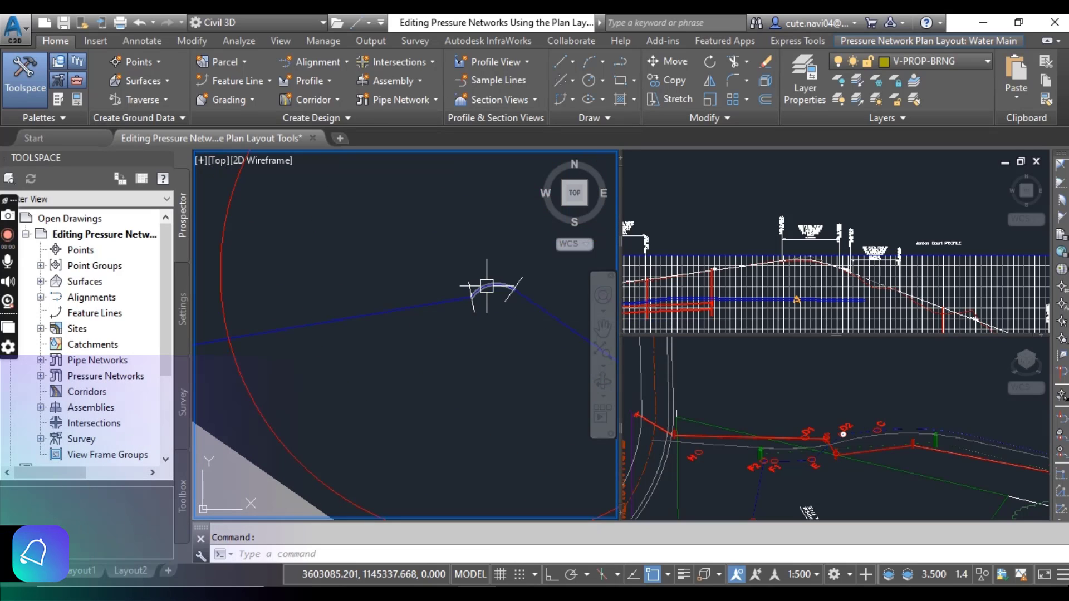
left_click(490, 287)
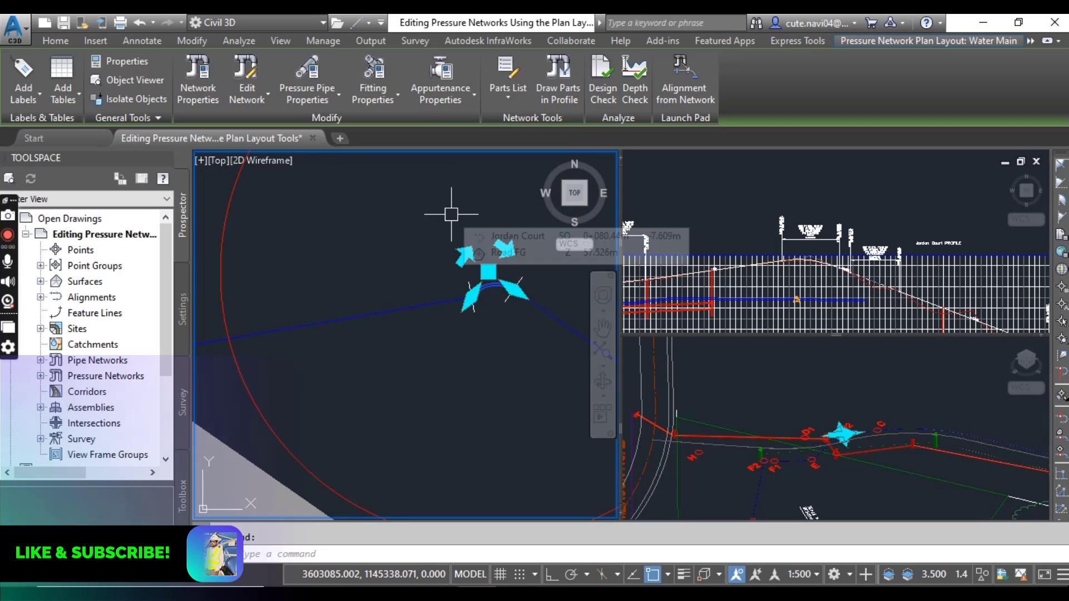
key("Delete")
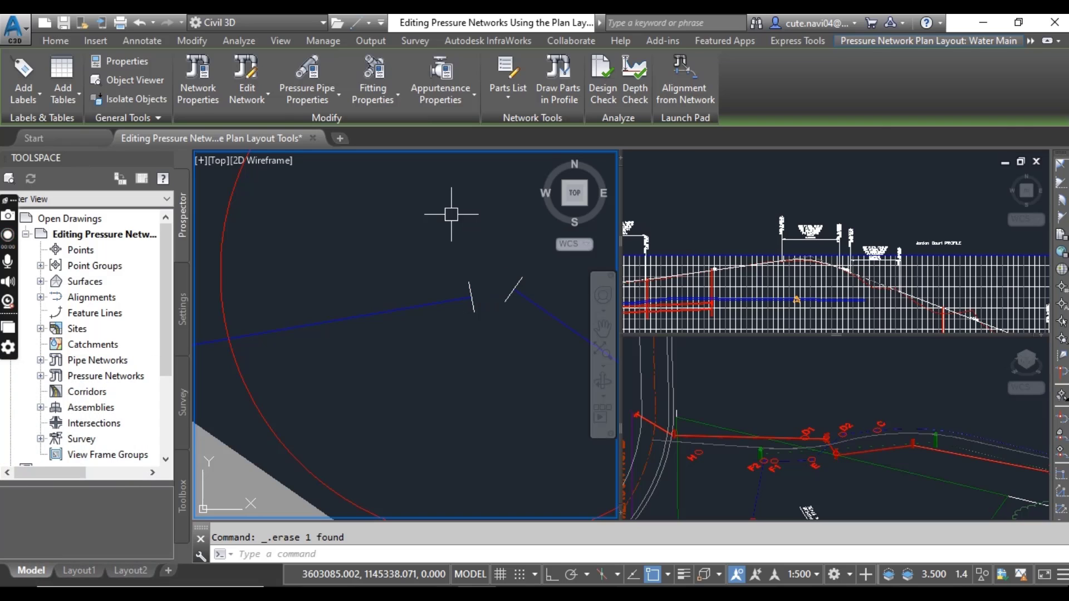
scroll(425, 289, "down", 3)
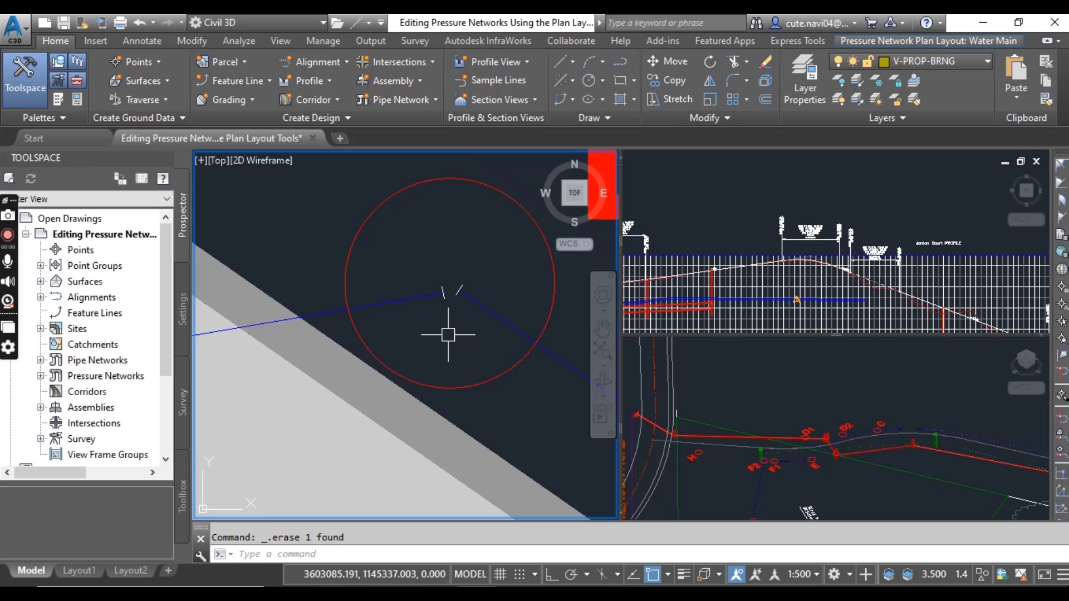
mouse_move(449, 335)
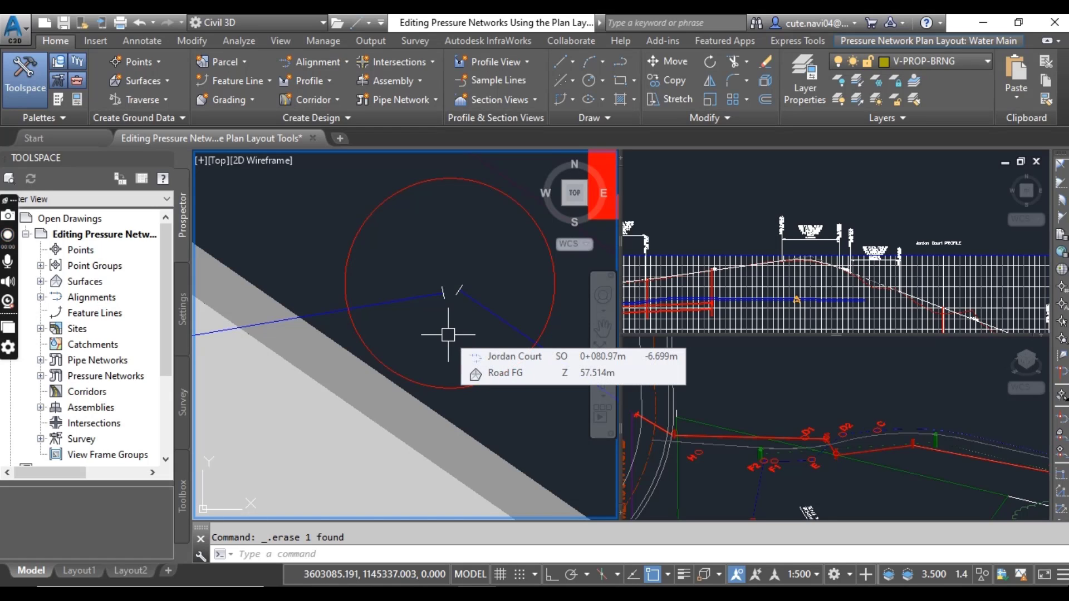
scroll(448, 335, "up", 2)
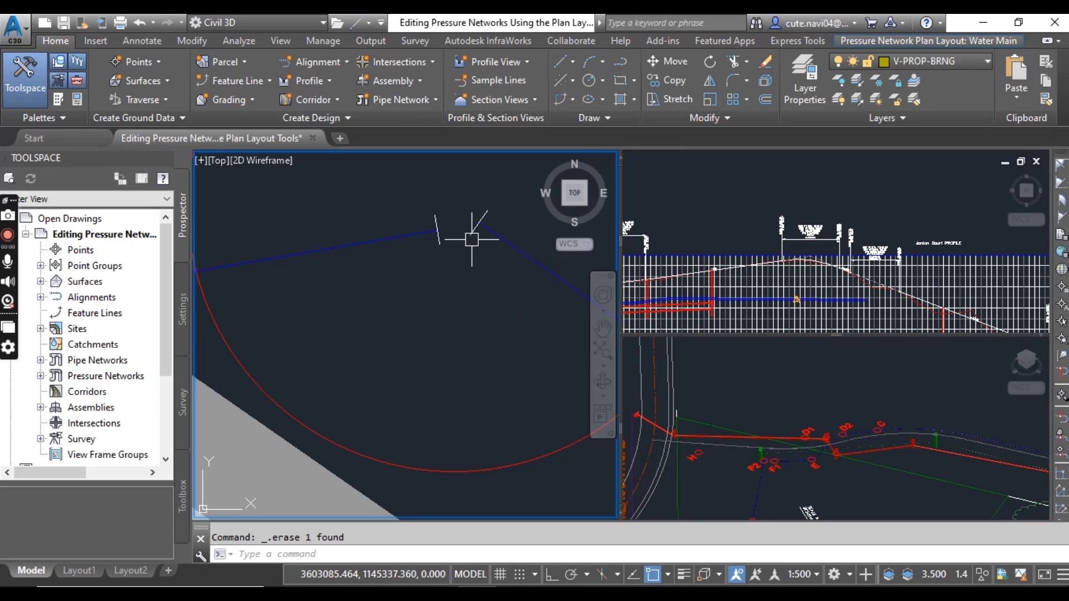
Step: Select the water main pipe and start Plan Layout Tools editing of its pressure network
left_click(376, 243)
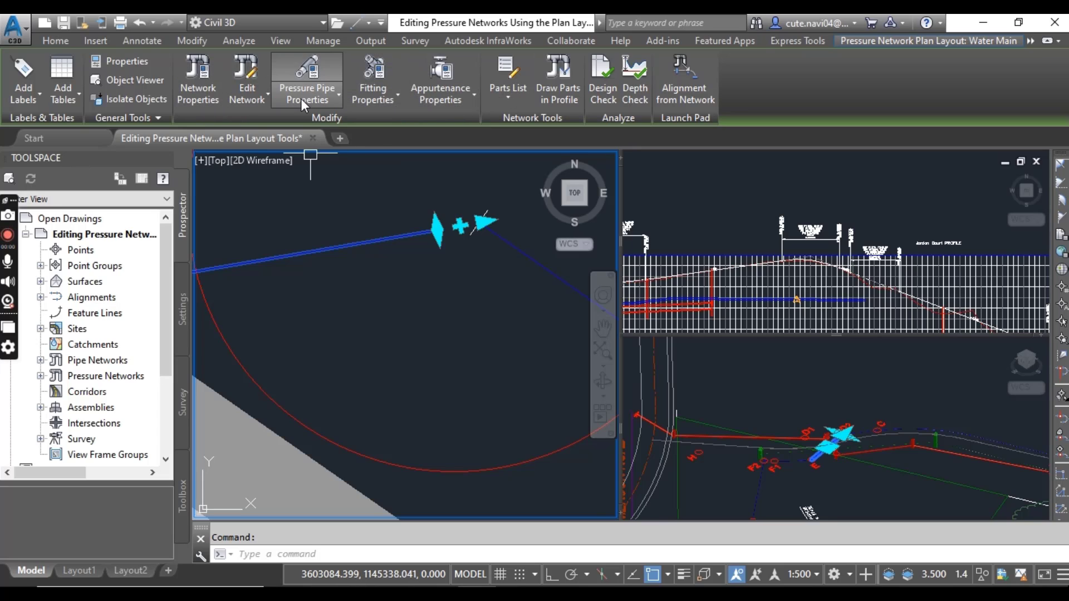
left_click(256, 103)
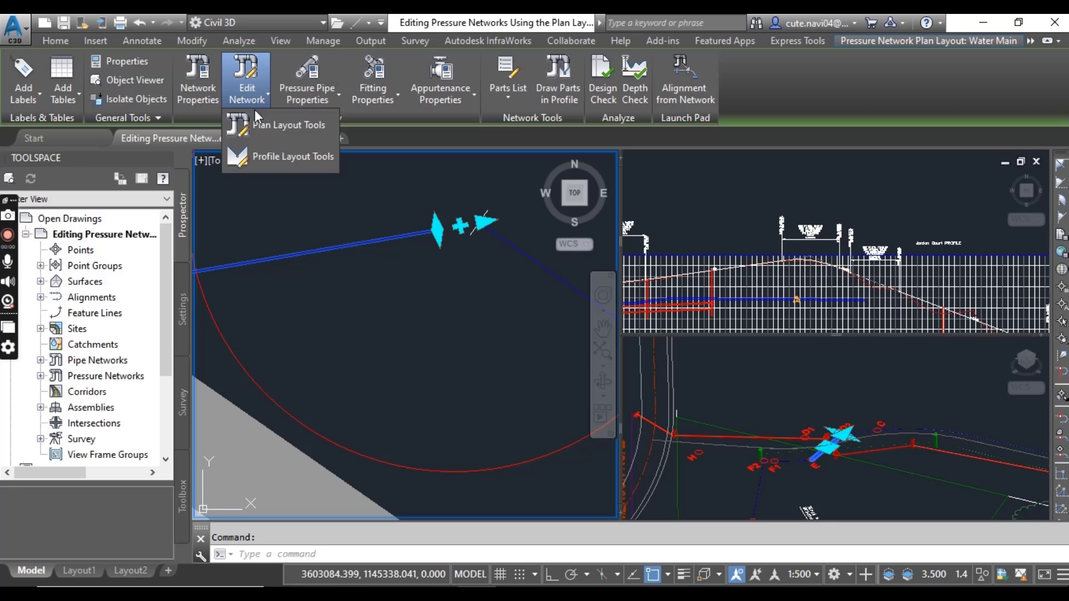
left_click(287, 128)
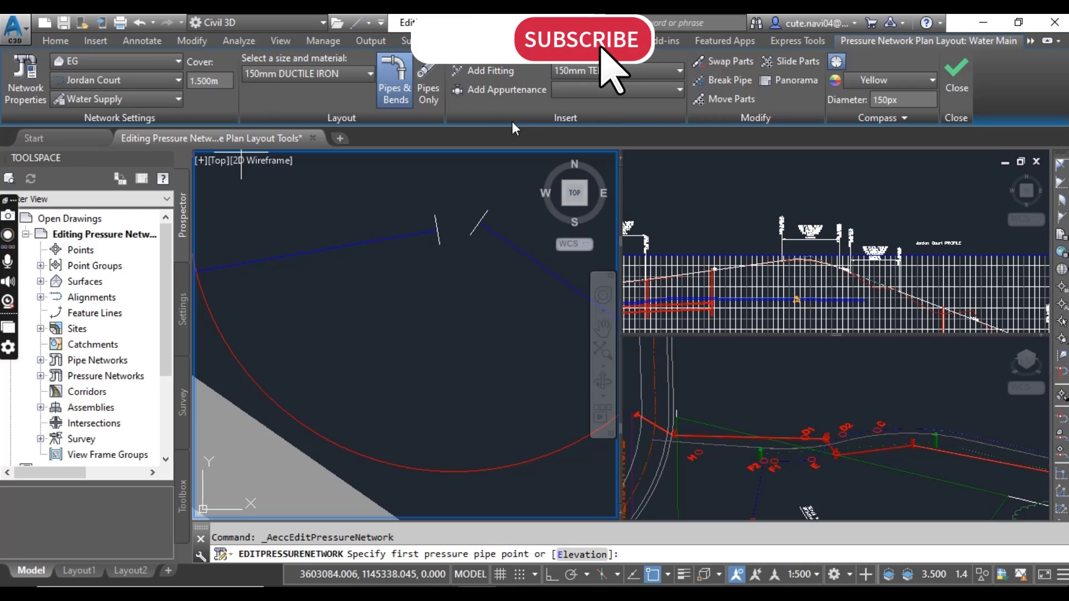
Step: Set the reference surface to Road FG and keep 150mm DUCTILE IRON as the pipe size
left_click(119, 63)
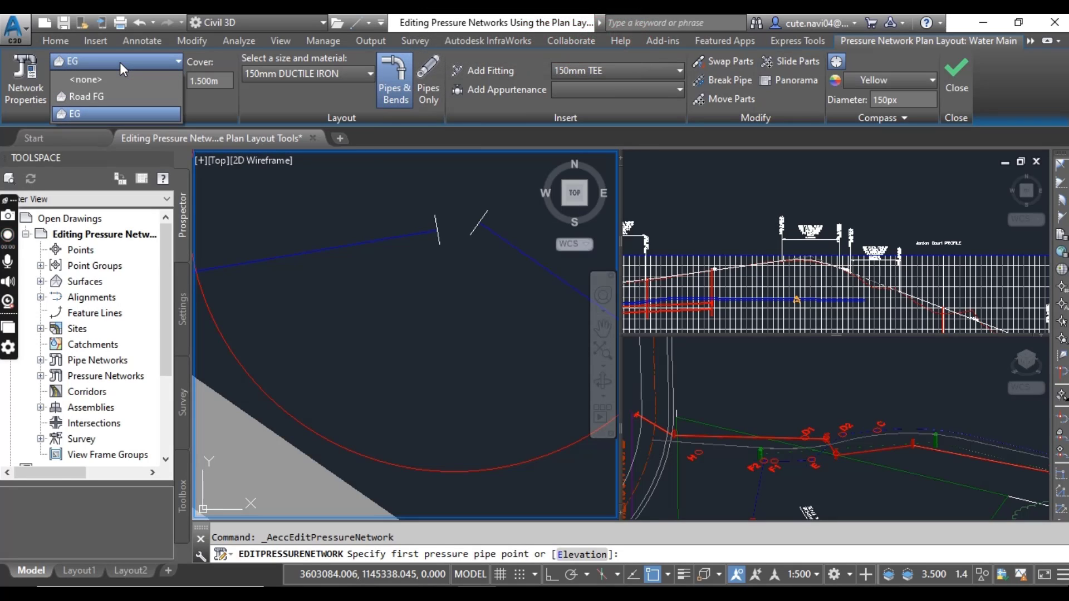
left_click(99, 98)
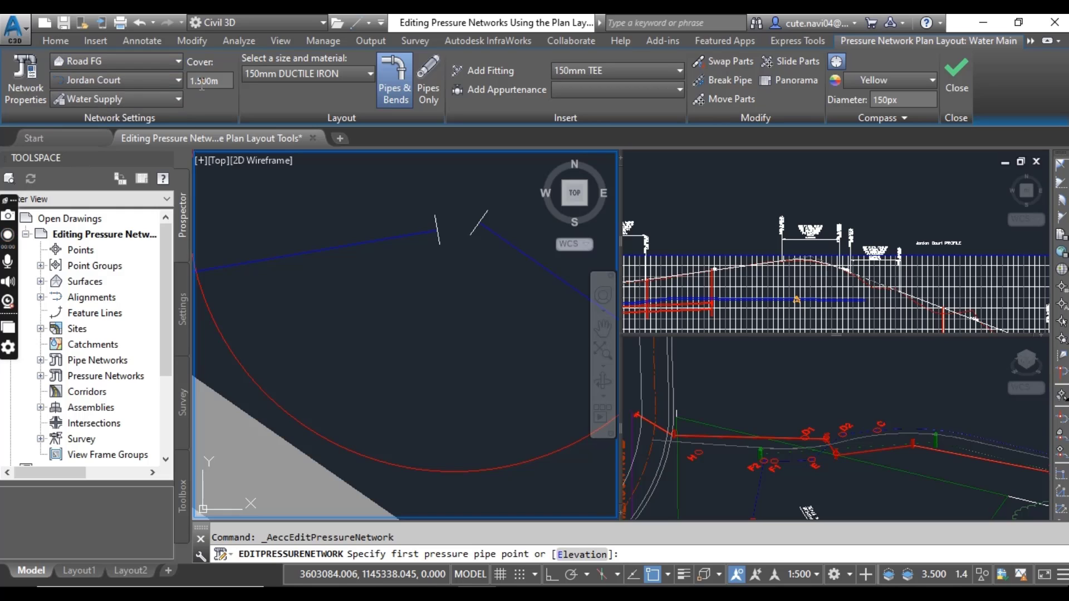
left_click(280, 76)
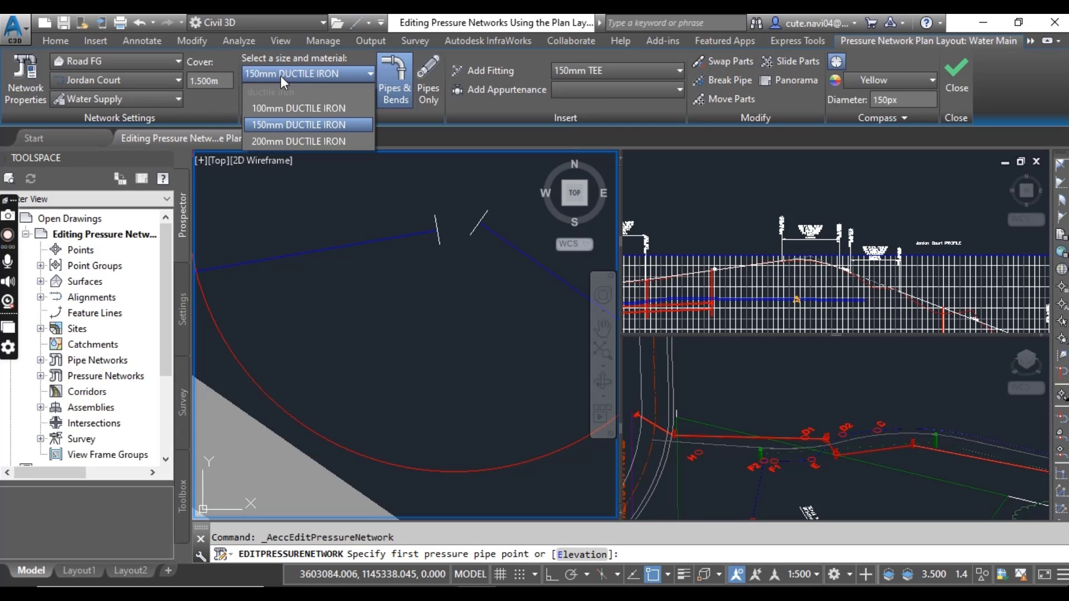
left_click(280, 75)
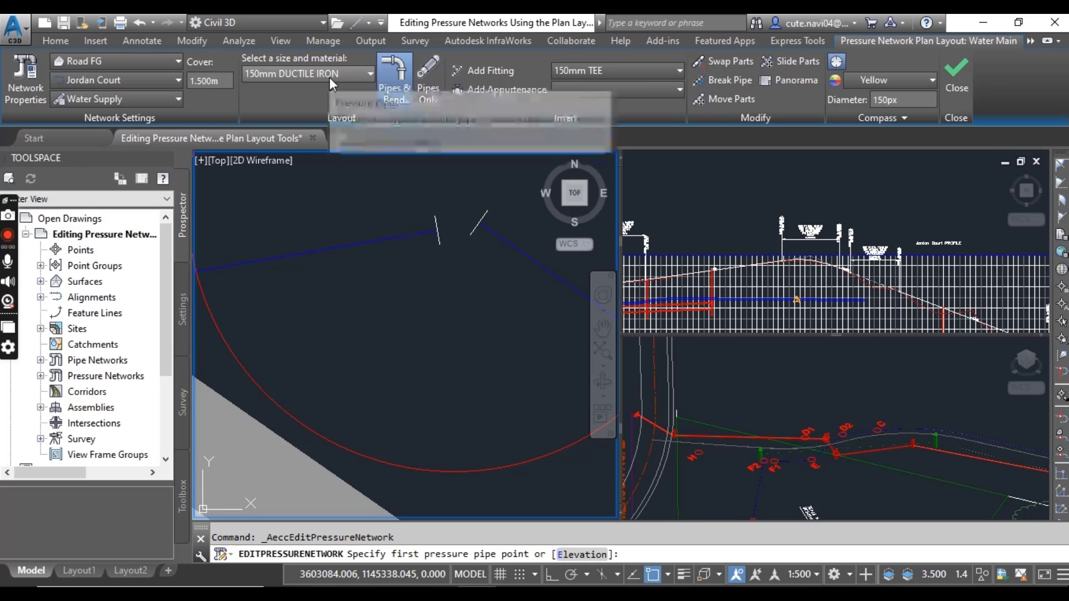
Step: Choose 150mm ELBOW 45 DEG as the fitting to insert
left_click(586, 72)
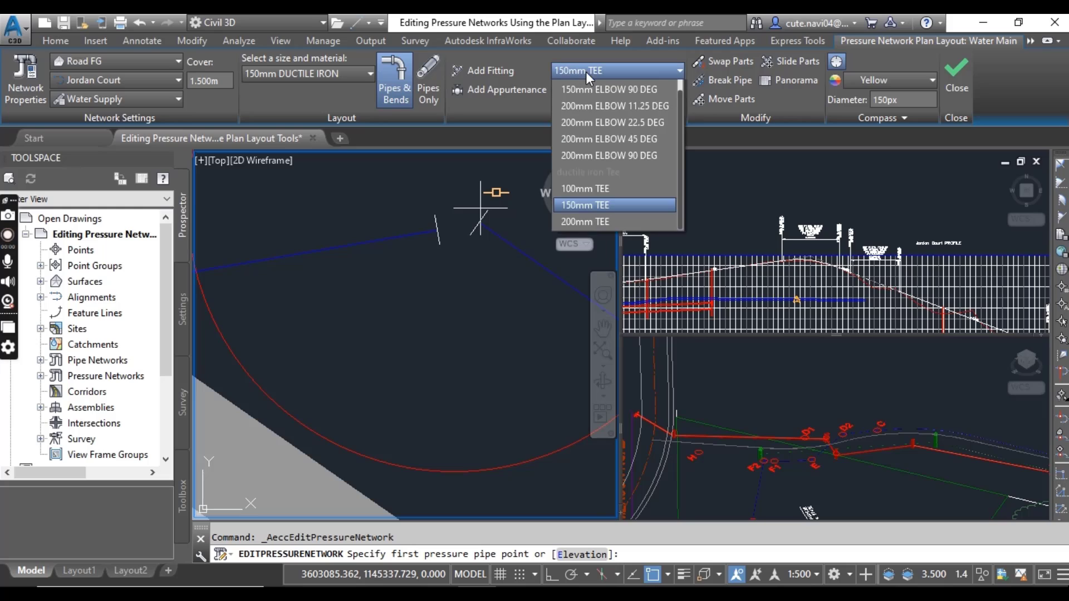
scroll(590, 135, "up", 4)
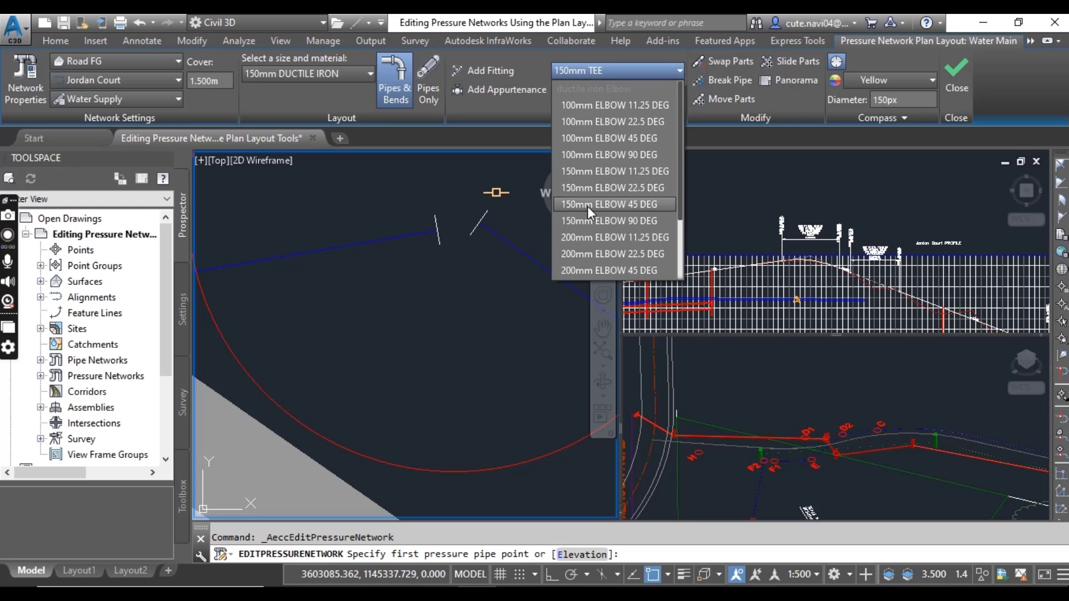
left_click(621, 204)
Step: Insert the 150mm 45° elbow at the pipe end between the tick marks, creating Fitting (17)
left_click(492, 71)
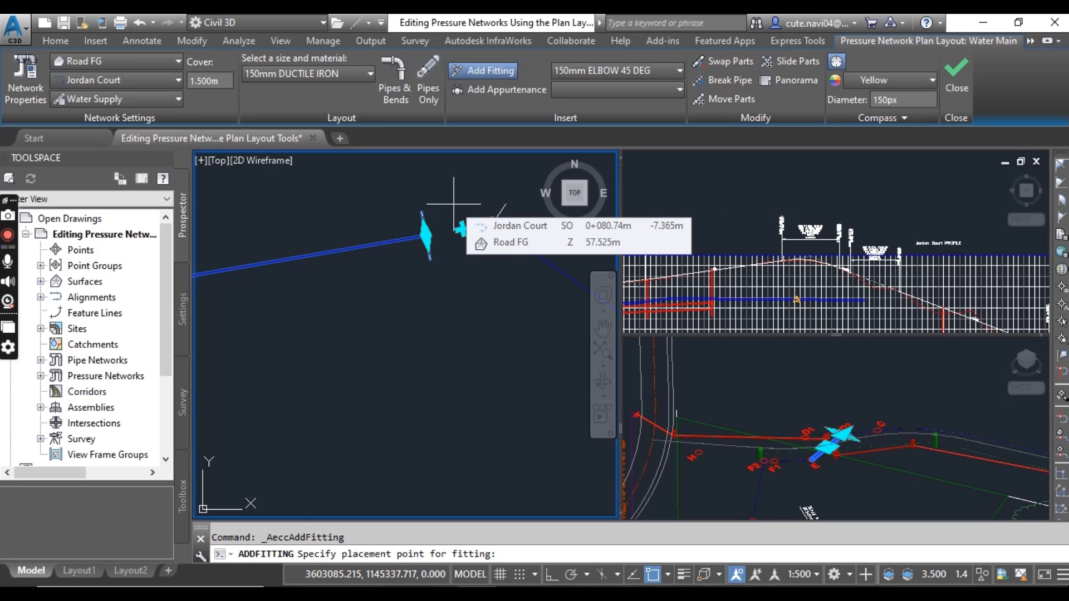
key("Escape")
key("Escape")
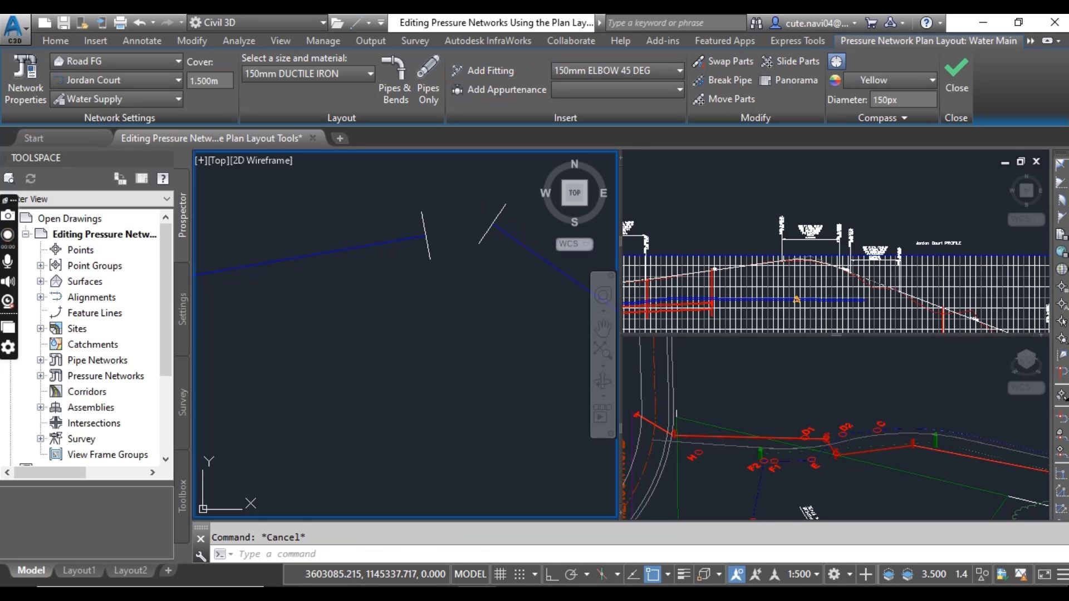
left_click(486, 69)
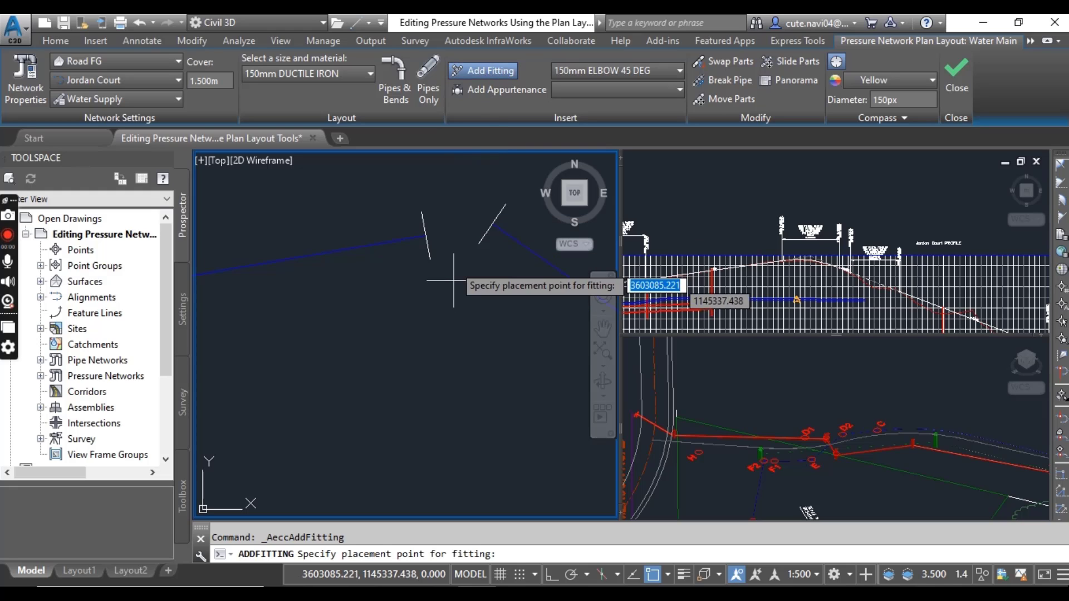
left_click(426, 236)
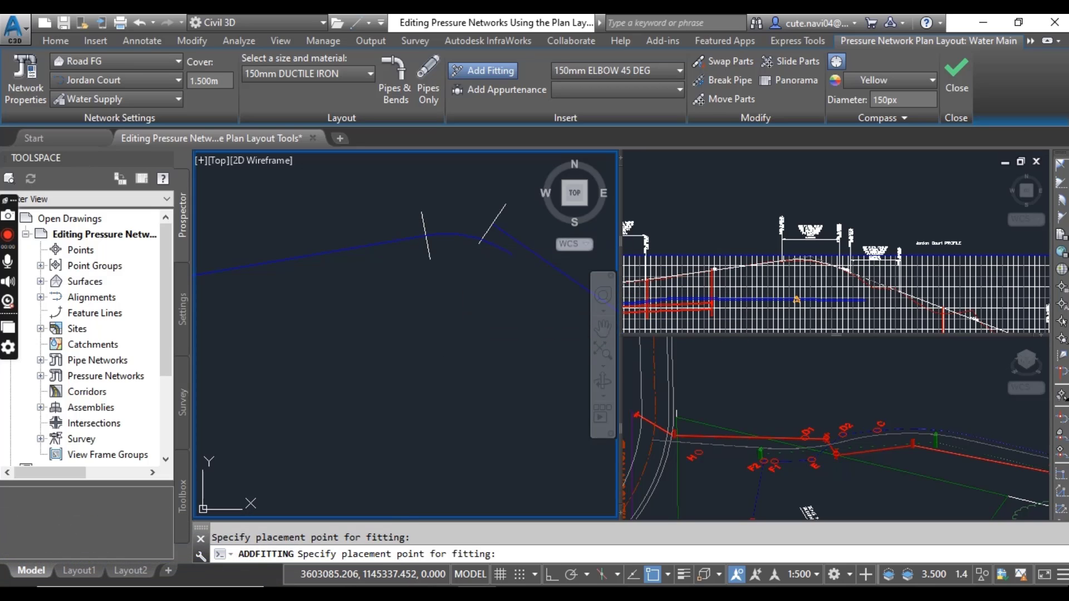
key("Escape")
Step: Drag the curved pipe's end fitting up to the right-hand tick mark
scroll(389, 273, "up", 2)
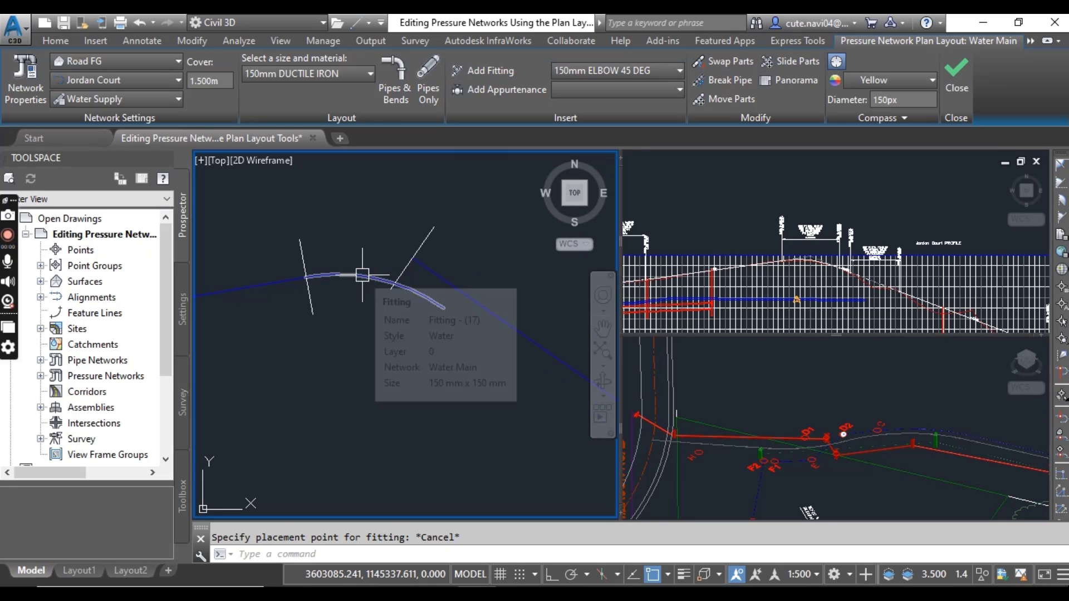
left_click(364, 273)
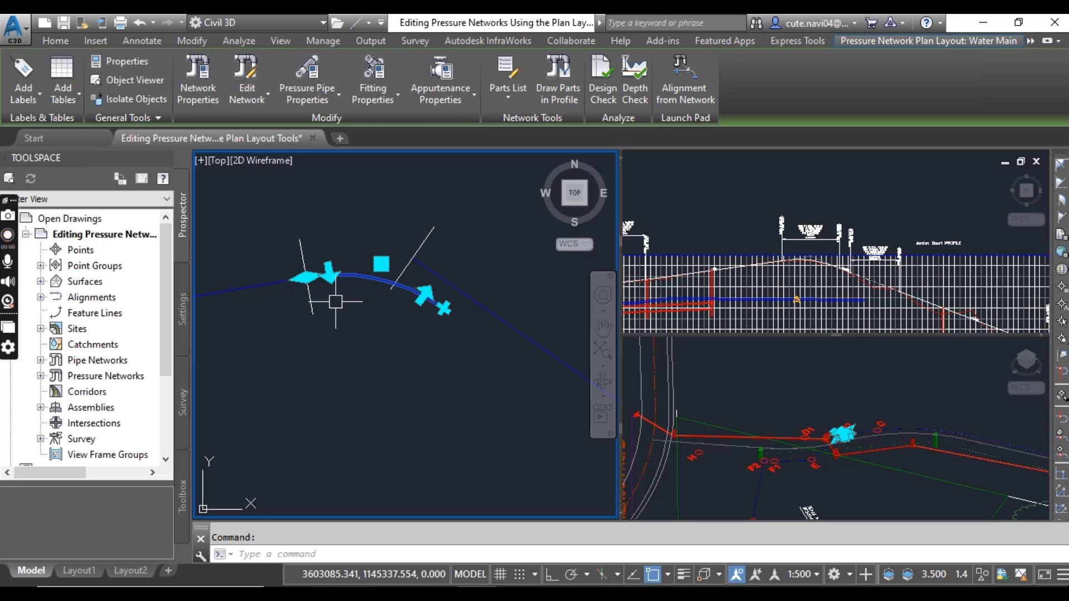
left_click_drag(424, 295, 412, 221)
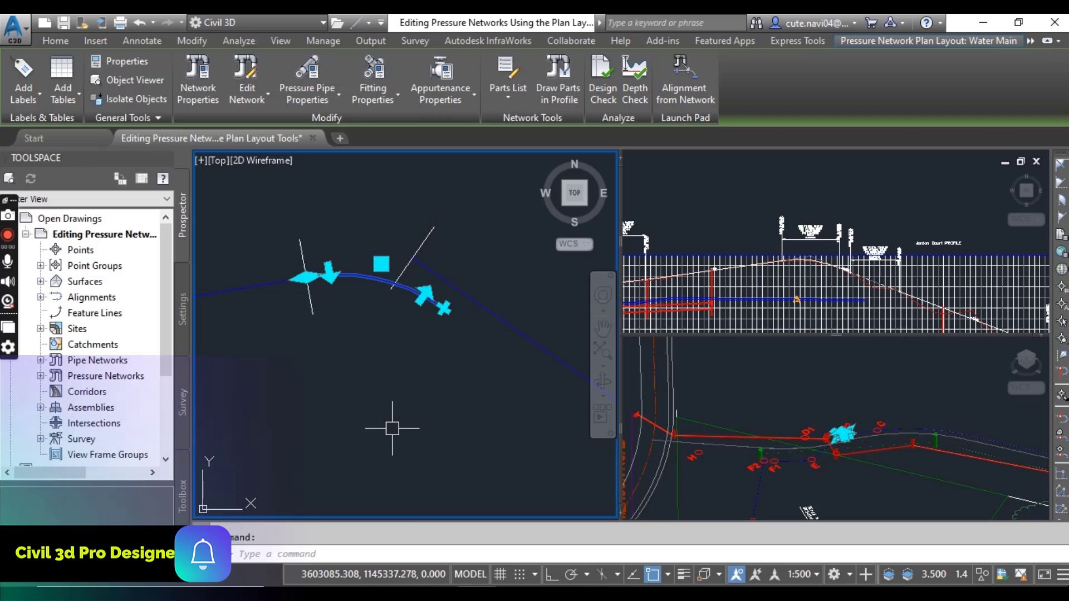
key("Escape")
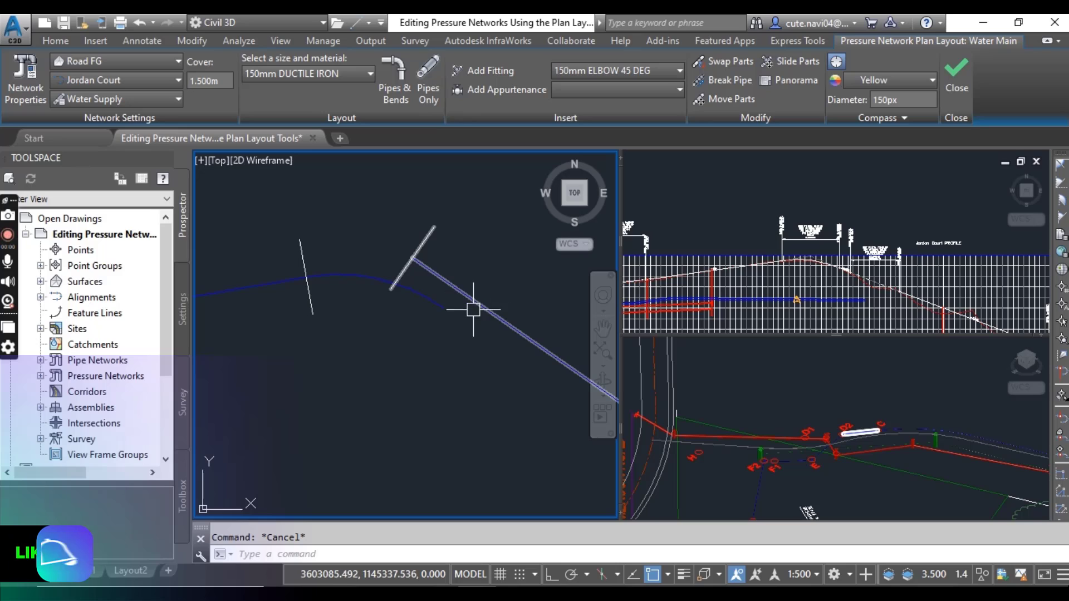
scroll(363, 311, "down", 2)
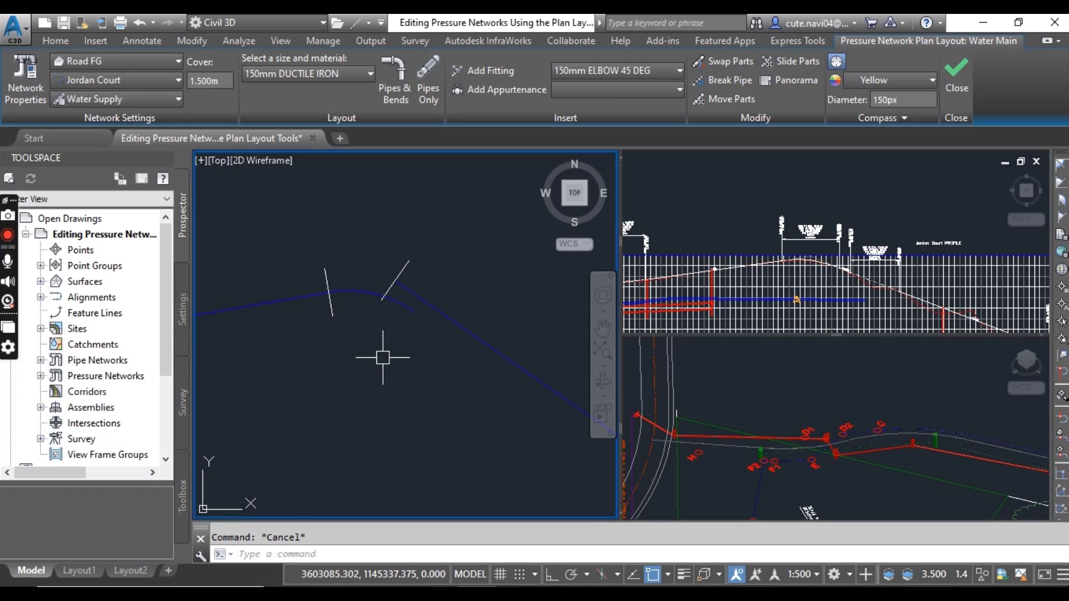
Step: Stretch the straight downstream pipe's end onto the right-hand tick mark at the bend
mouse_move(466, 329)
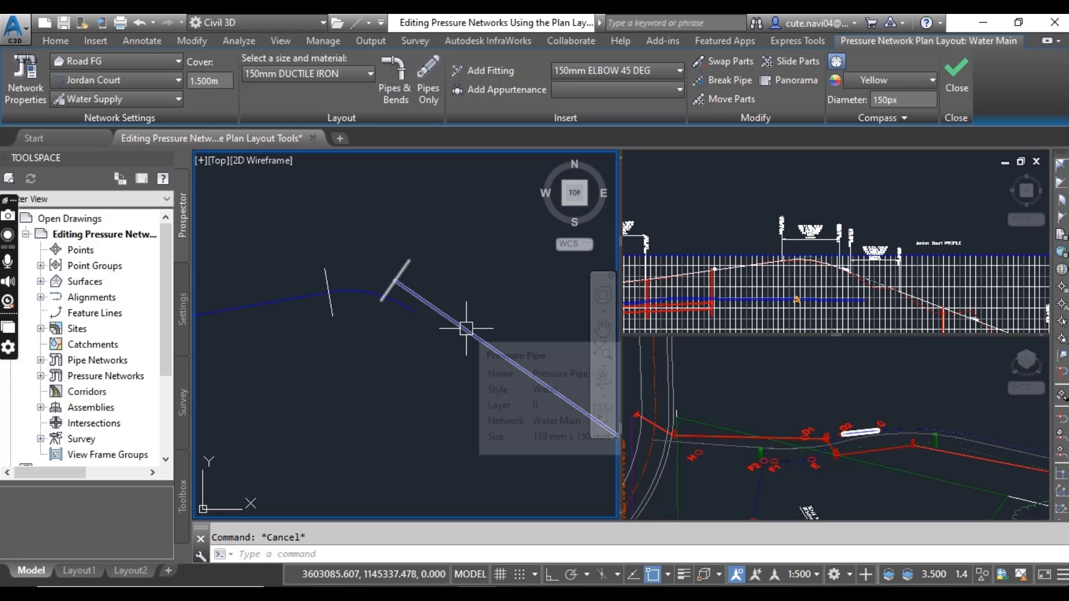
left_click(466, 329)
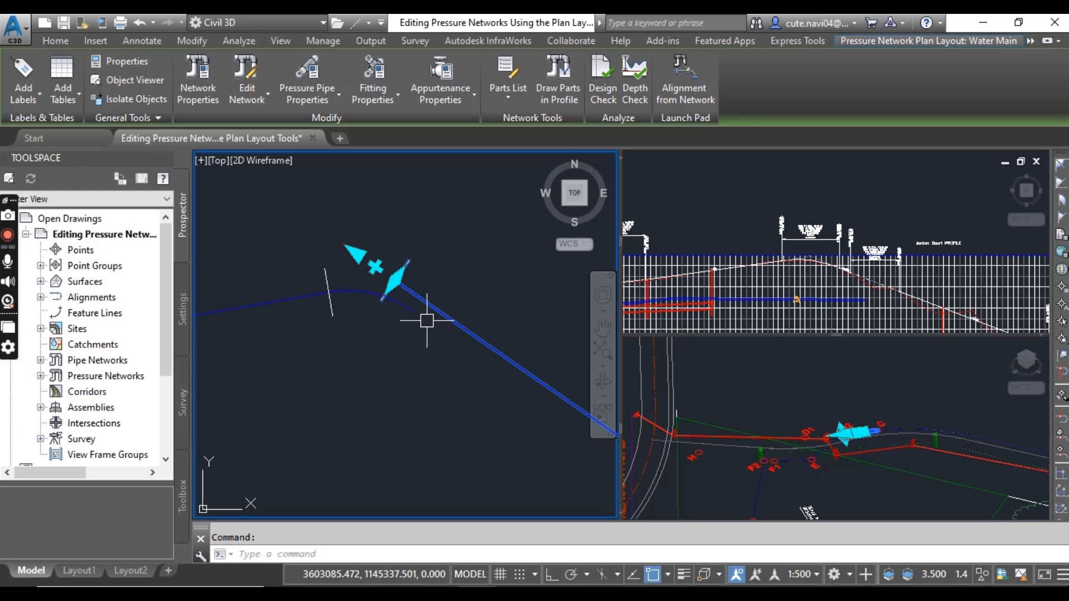
scroll(386, 316, "up", 4)
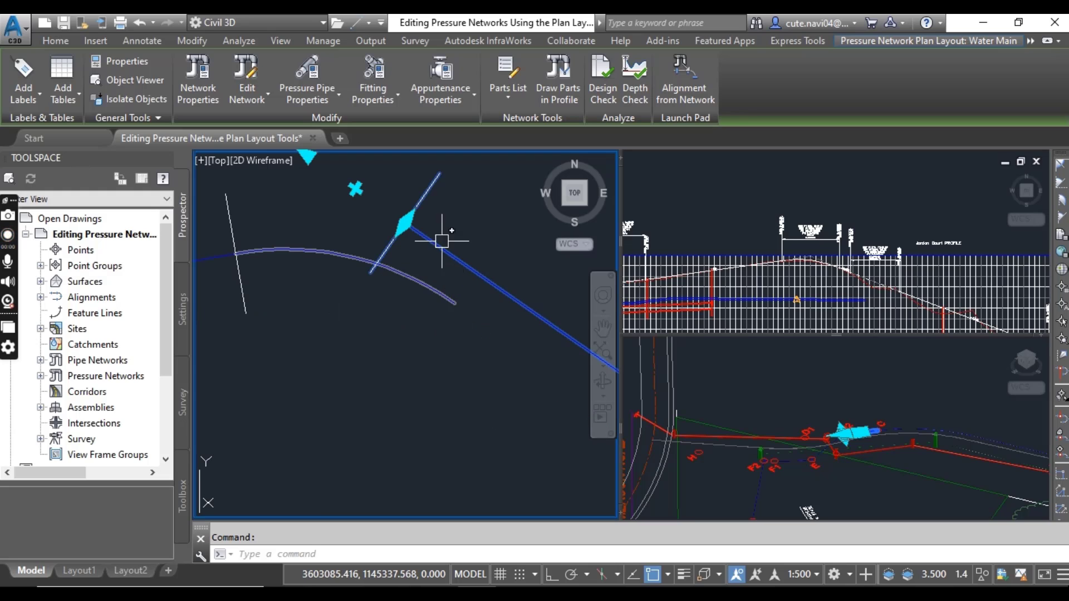
left_click(405, 223)
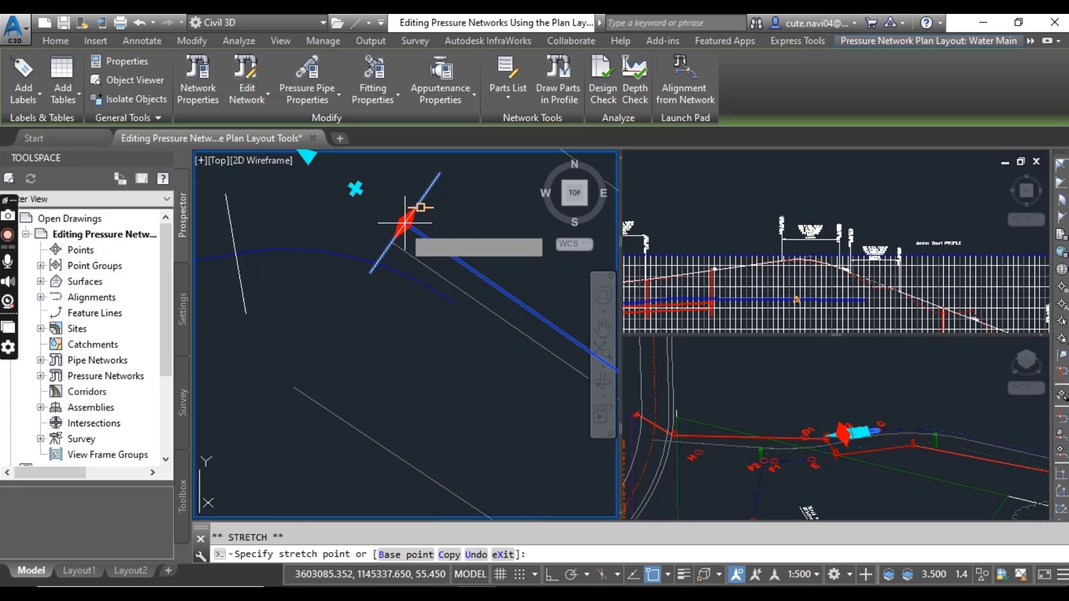
scroll(457, 308, "up", 4)
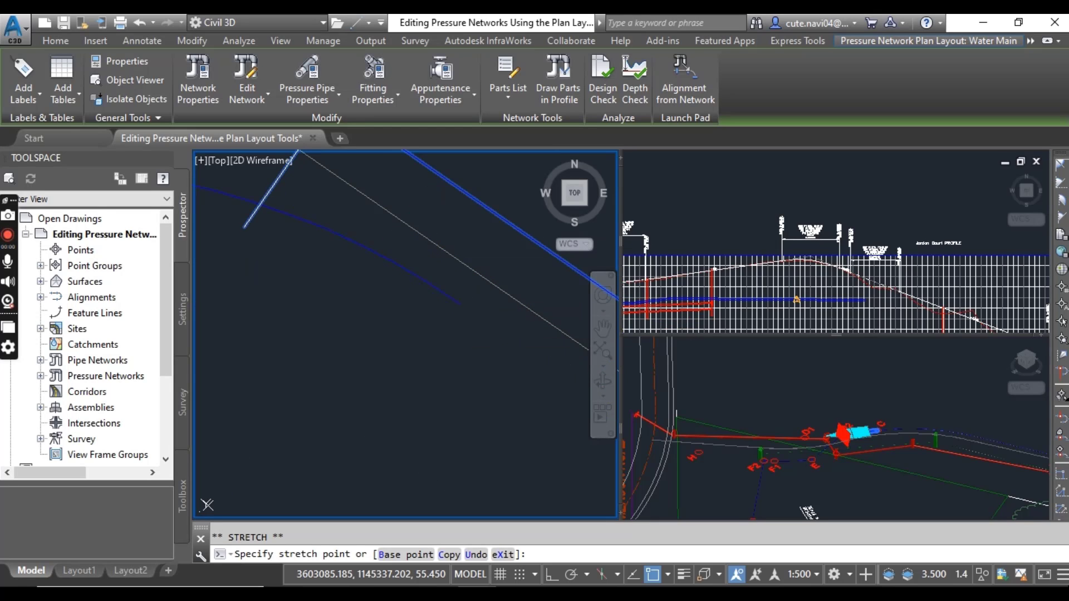
middle_click_drag(453, 165, 453, 310)
left_click(412, 366)
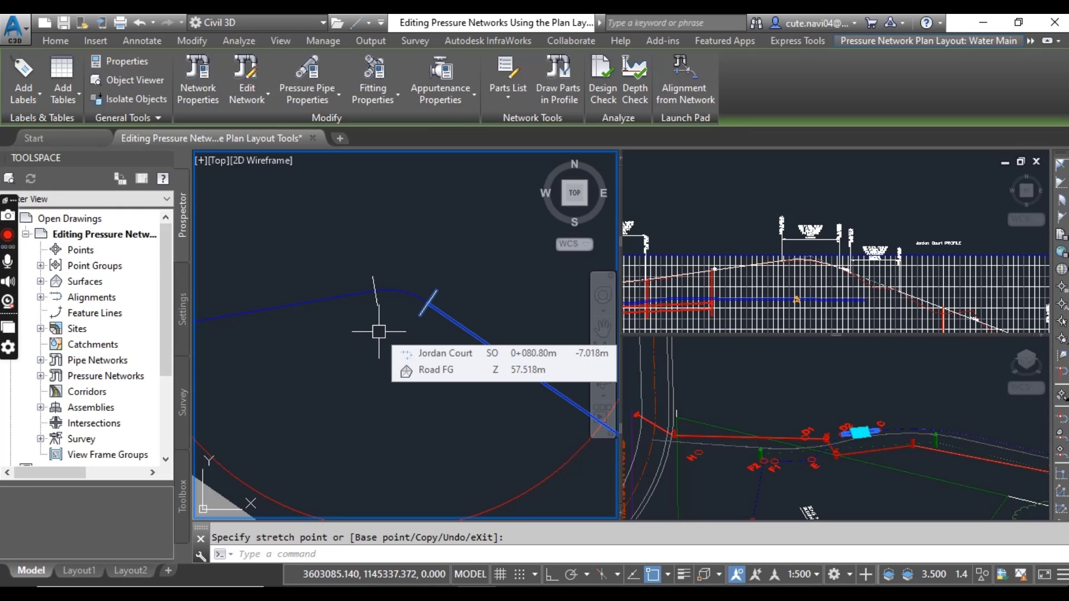
Step: Zoom to bend E and delete the curved water main pipe between its tick marks
key("Escape")
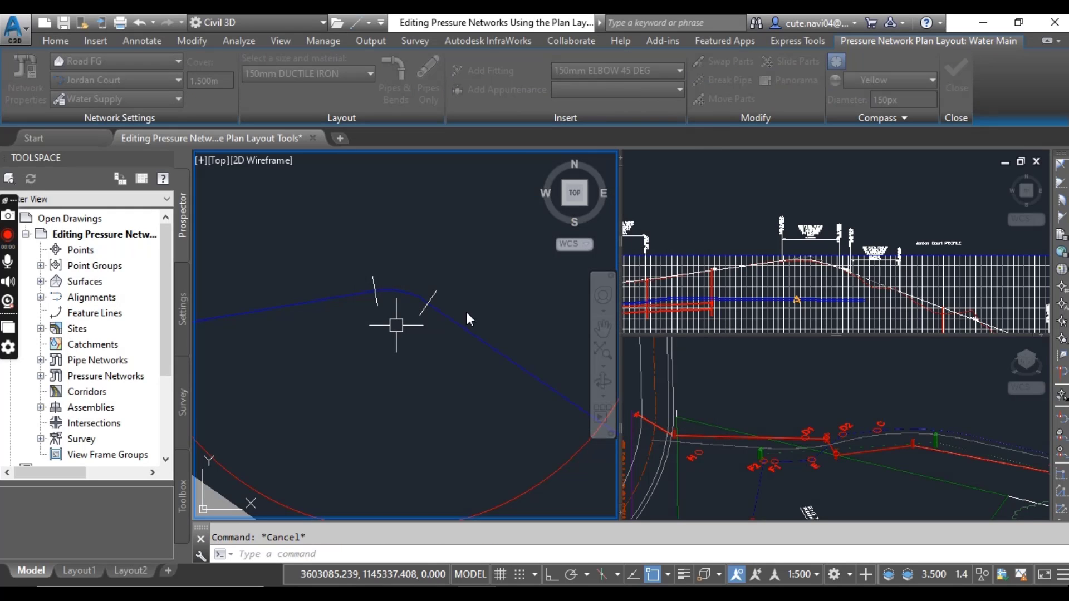
scroll(389, 309, "up", 5)
scroll(426, 402, "down", 6)
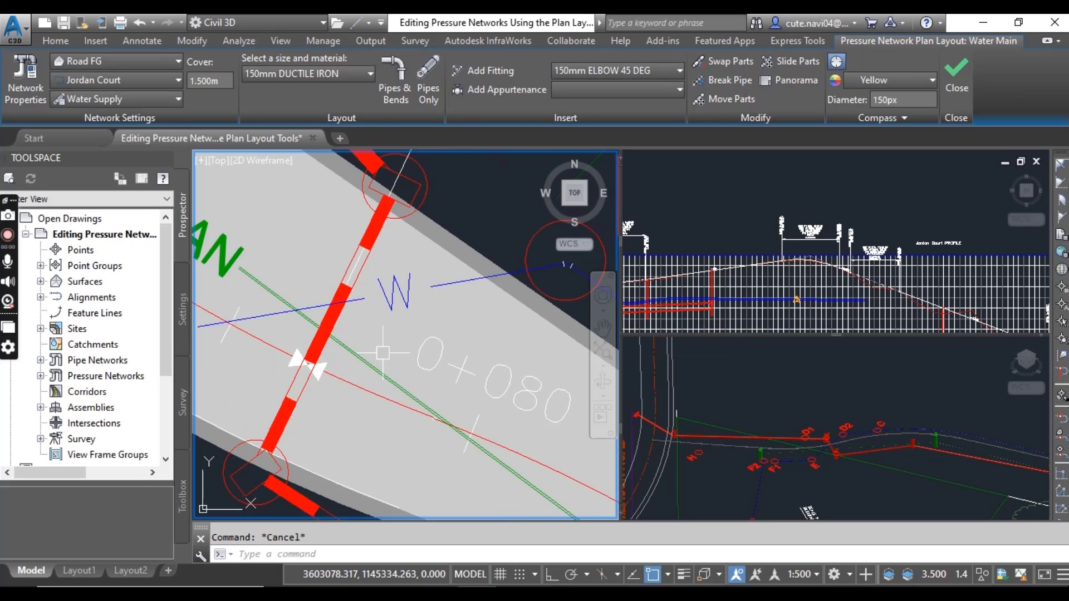
scroll(321, 347, "up", 5)
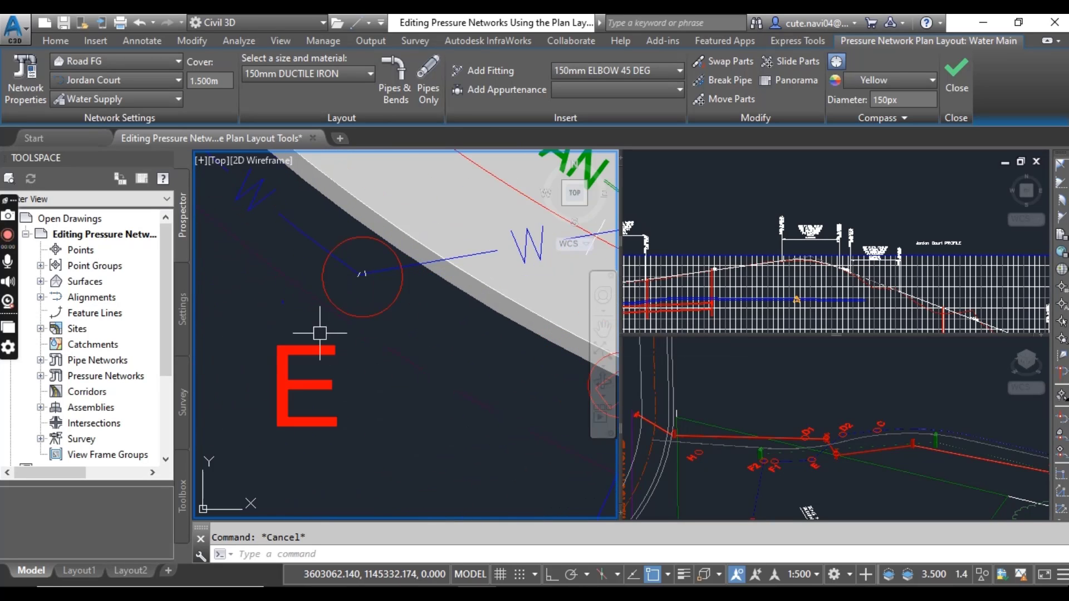
scroll(389, 383, "up", 5)
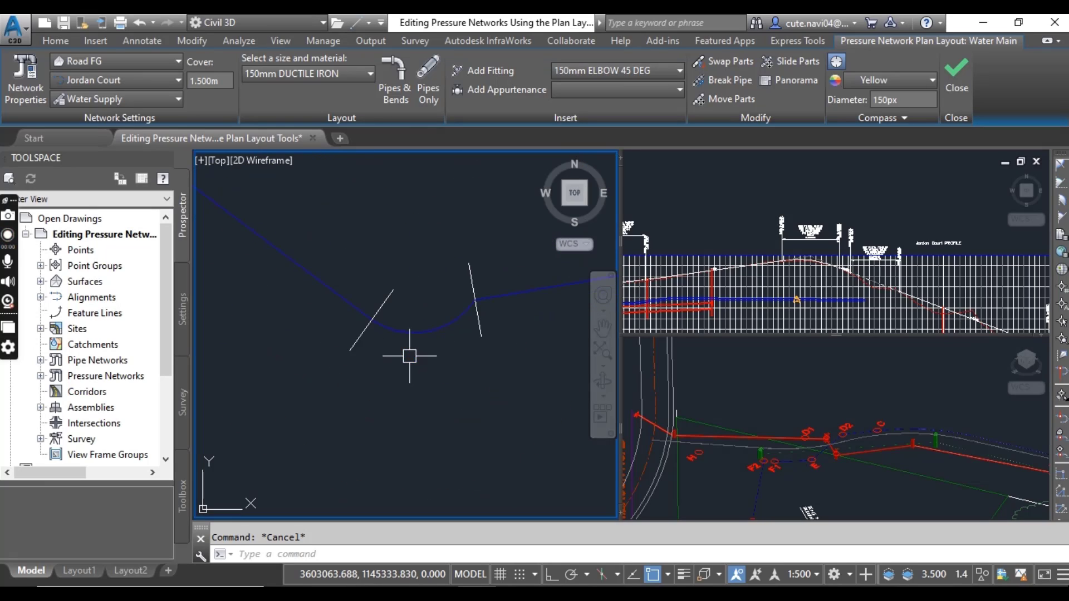
scroll(415, 339, "up", 4)
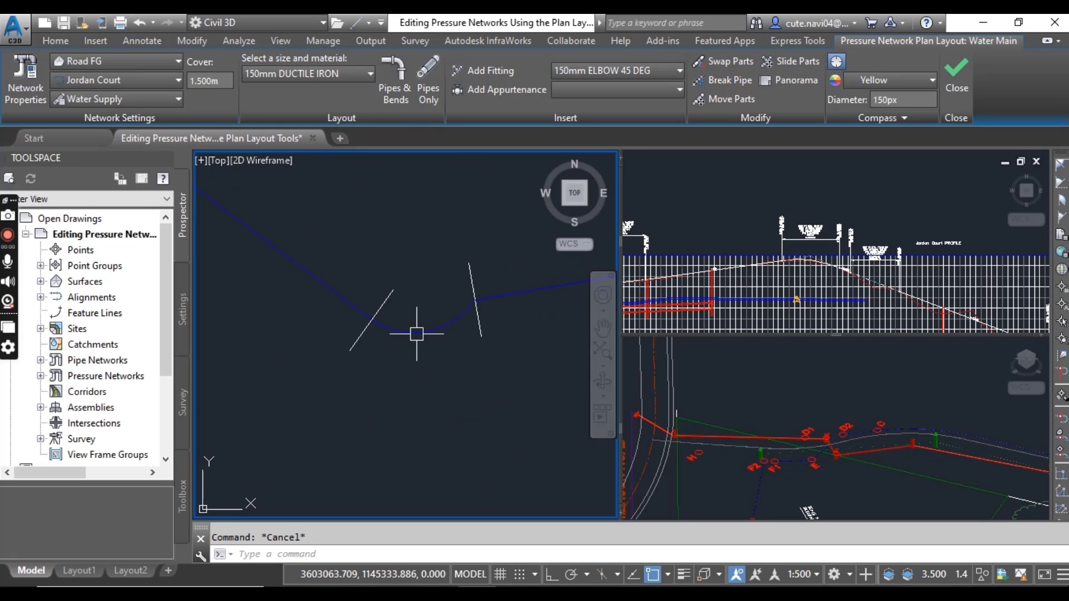
left_click(424, 333)
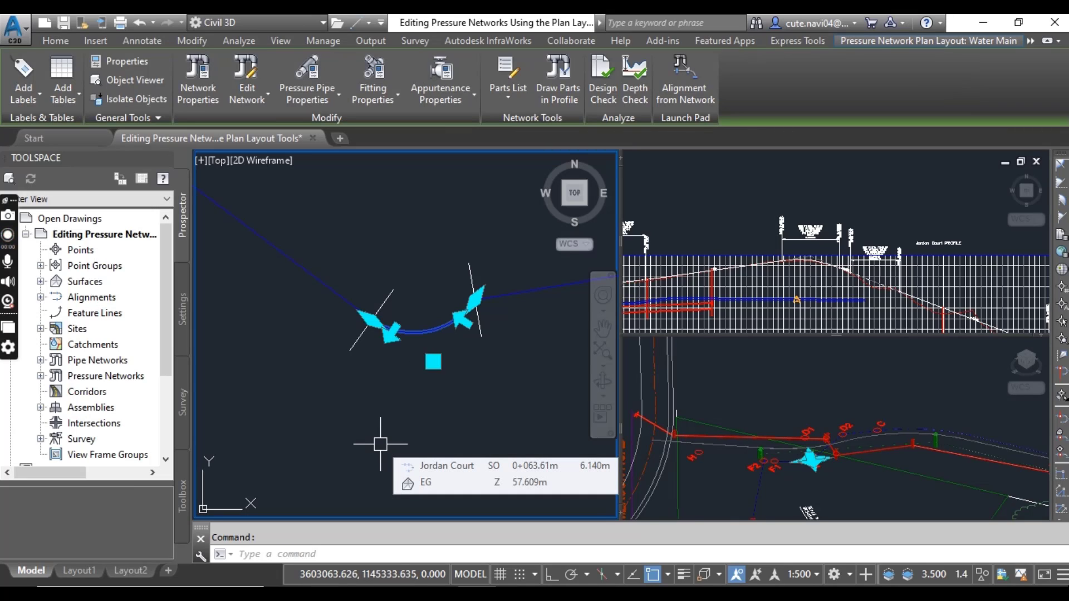
key("Delete")
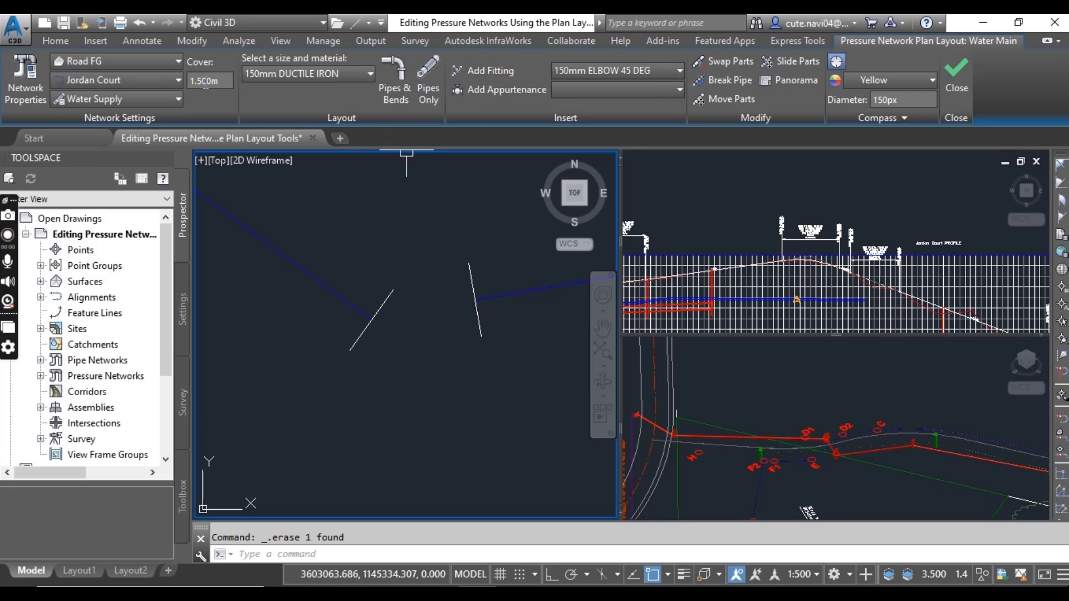
Step: Add a 150mm ELBOW 45 DEG fitting at bend E and flip it toward the other pipe
left_click(589, 81)
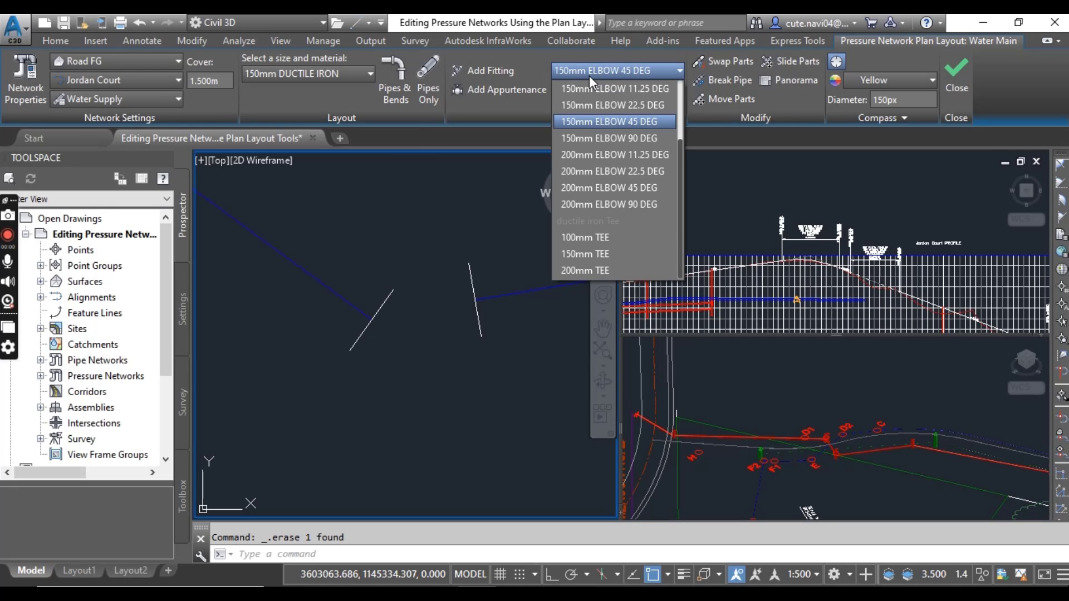
left_click(587, 126)
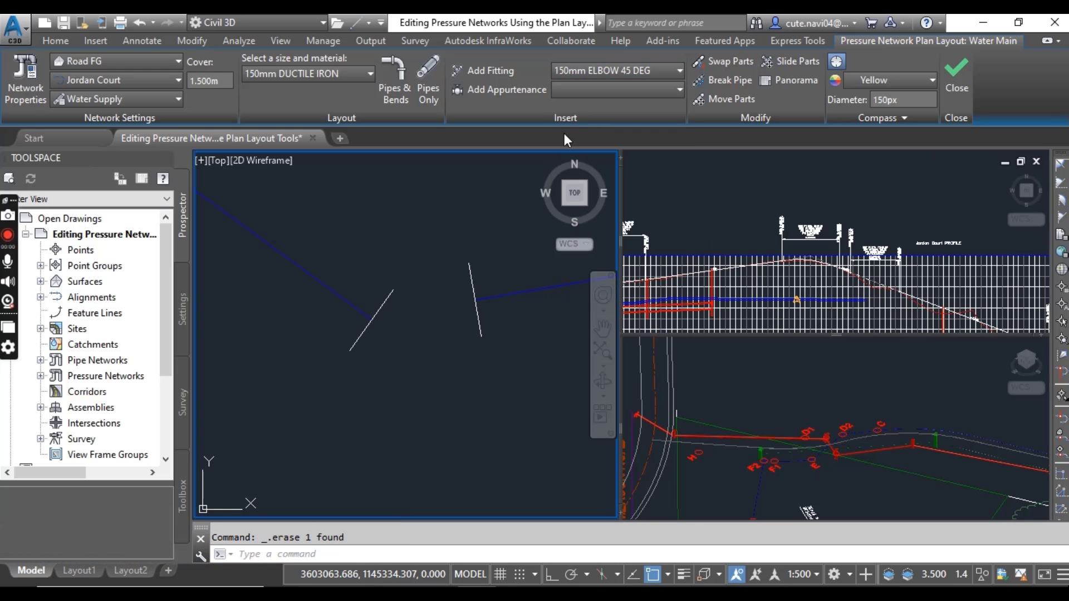
left_click(490, 70)
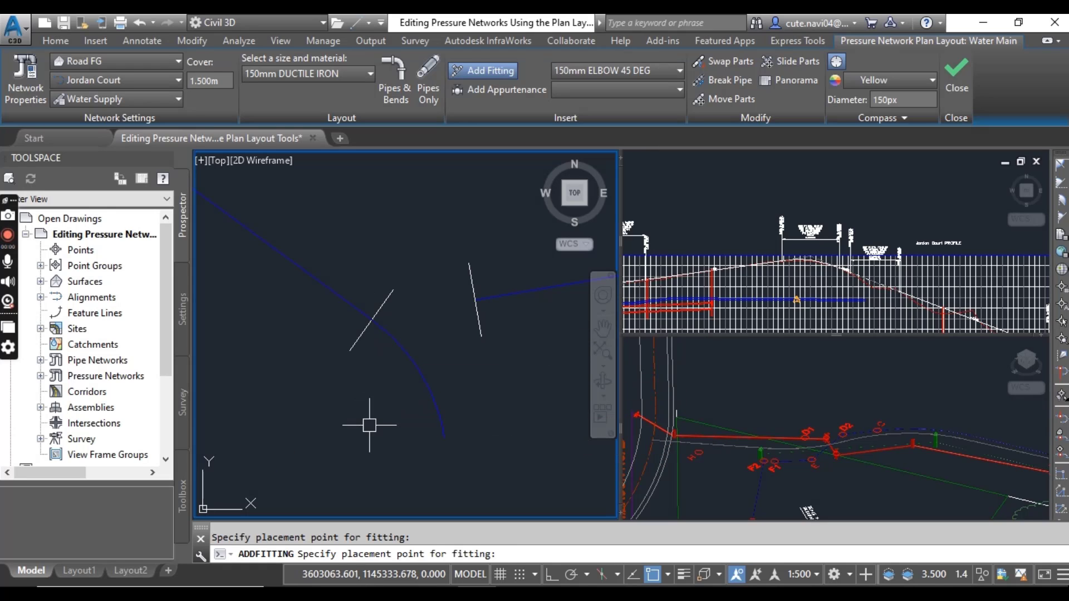
key("Escape")
left_click(428, 380)
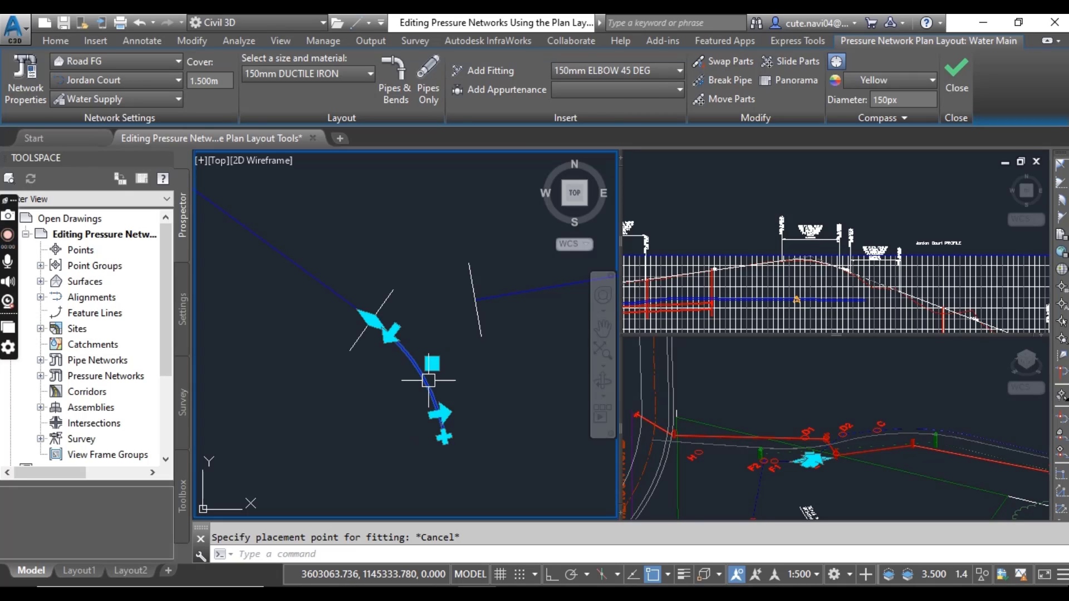
left_click(391, 334)
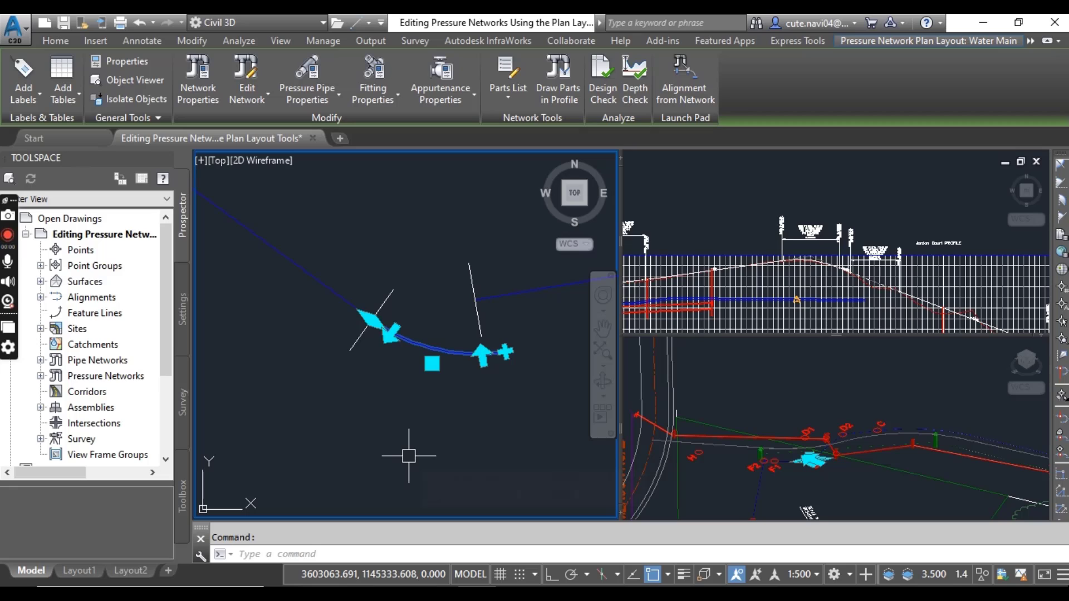
key("Escape")
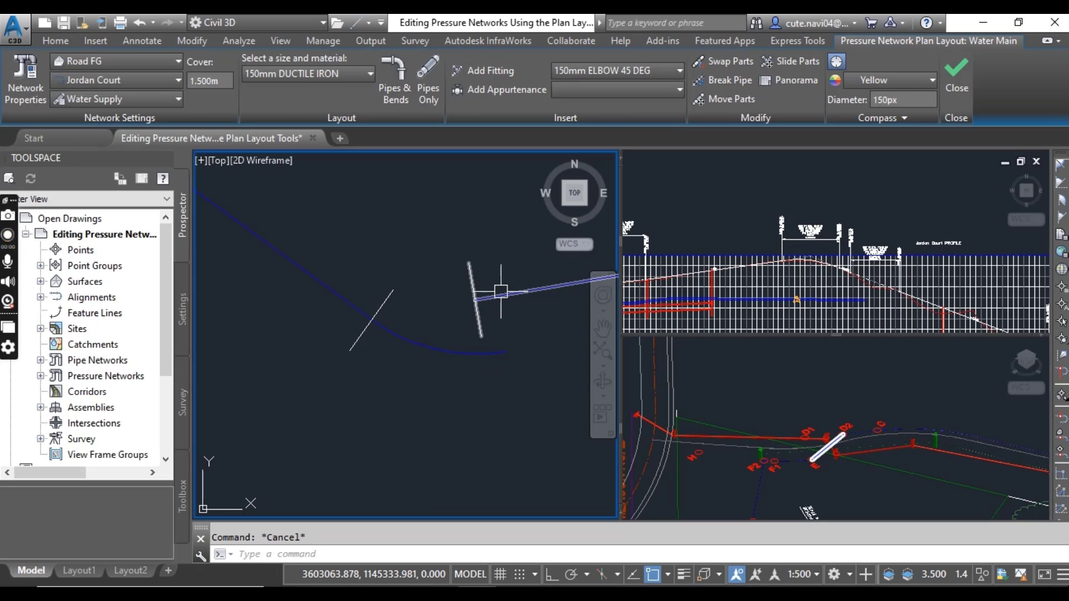
Step: Move the elbow onto the pipe junction so both water main ends reconnect
left_click(478, 296)
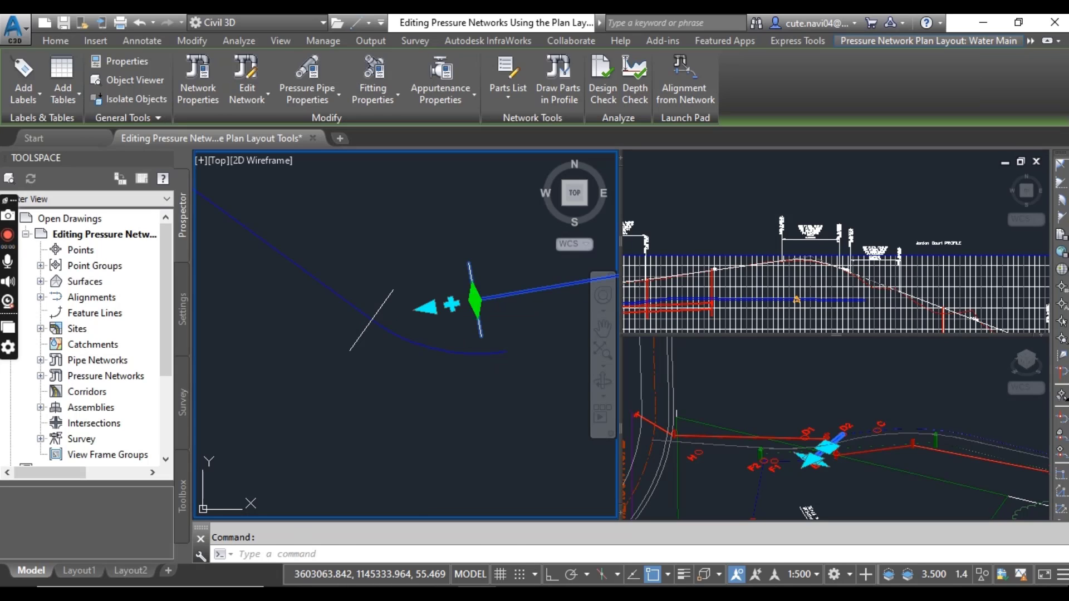
left_click(475, 301)
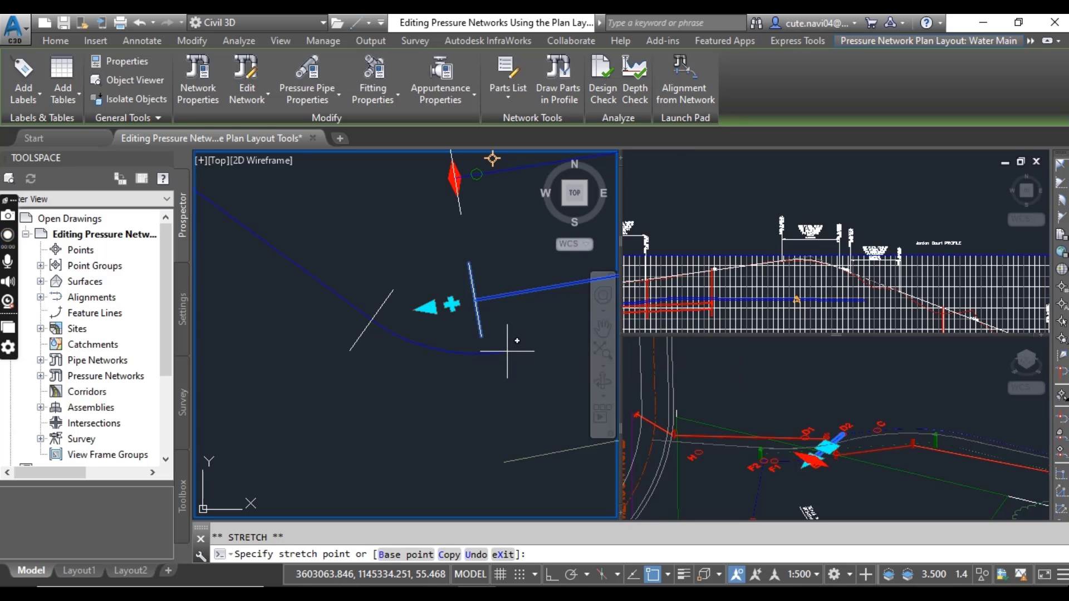
scroll(507, 351, "up", 3)
scroll(468, 338, "down", 2)
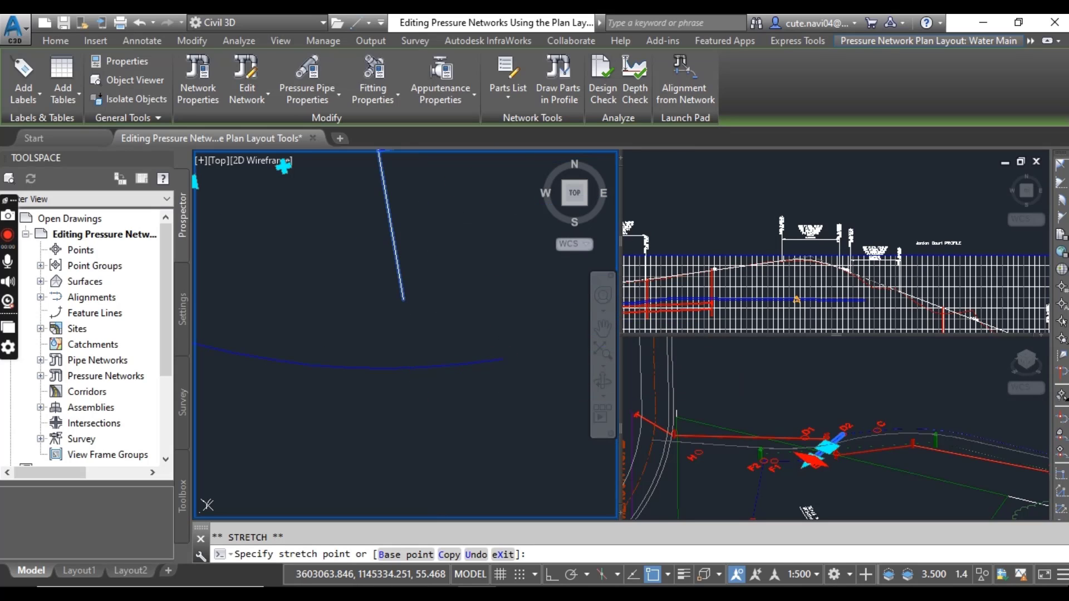
left_click(500, 365)
scroll(424, 368, "up", 4)
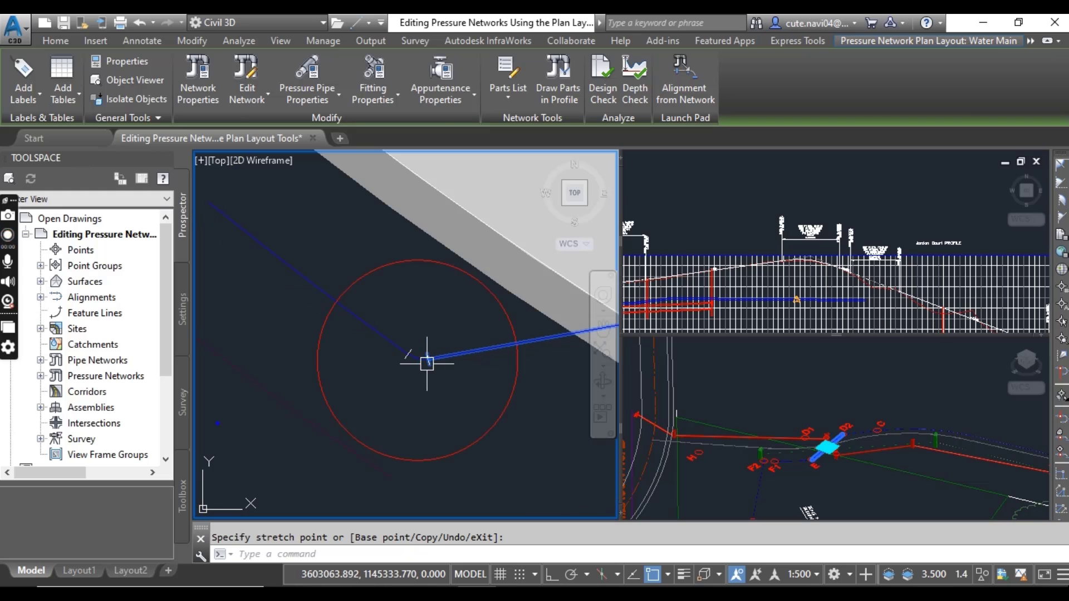
key("Escape")
scroll(395, 371, "up", 2)
Step: Bring hydrant H, F1 and F2 into view and delete the fitting at F2
scroll(395, 370, "down", 4)
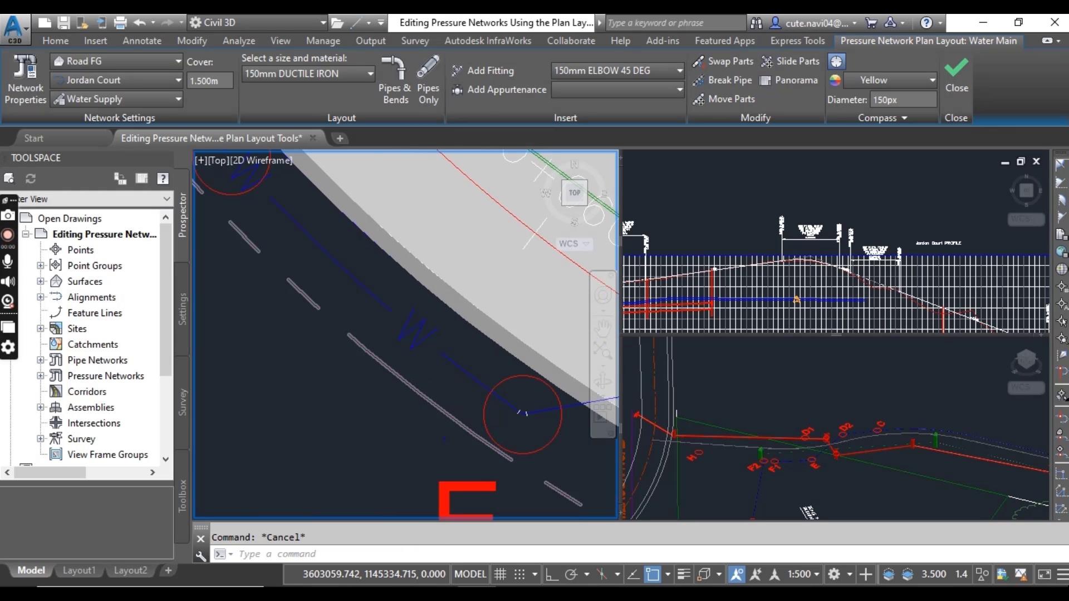
scroll(362, 300, "up", 3)
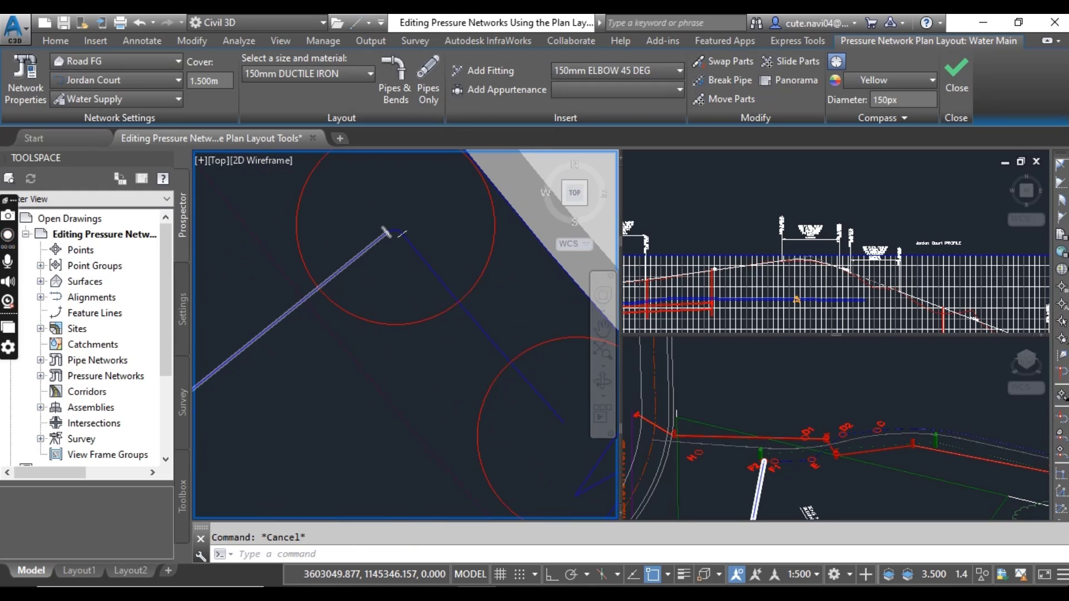
scroll(382, 312, "down", 5)
middle_click_drag(383, 311, 503, 423)
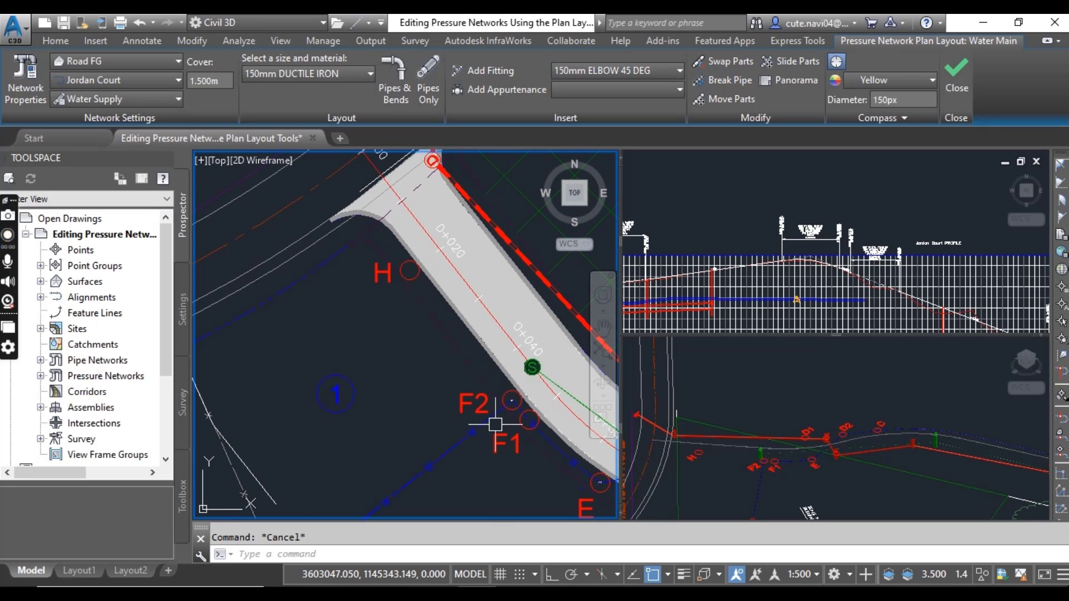
scroll(504, 417, "up", 10)
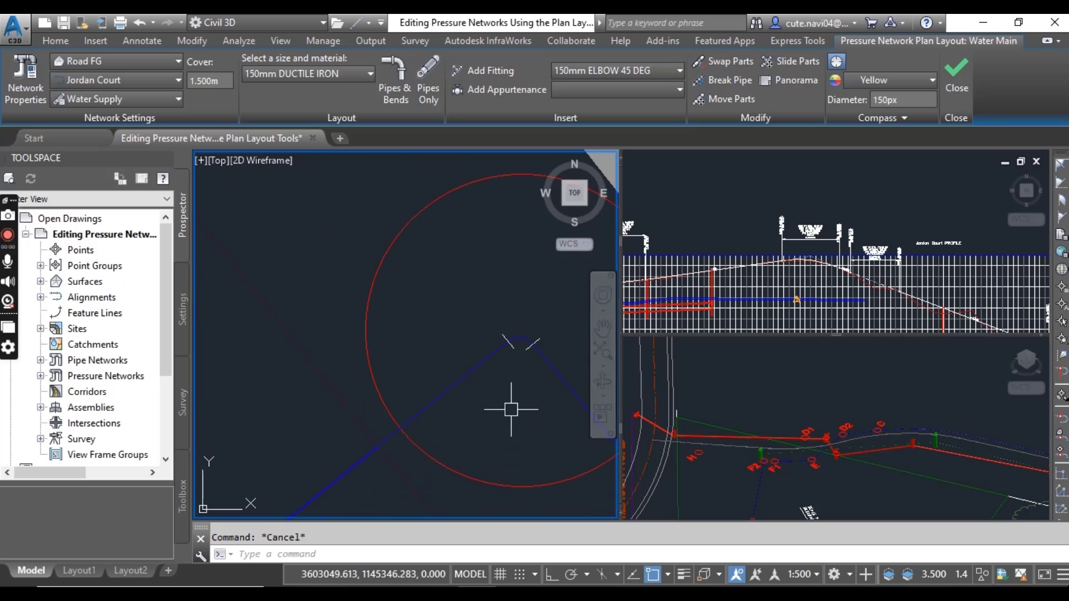
scroll(488, 398, "down", 6)
scroll(423, 443, "down", 2)
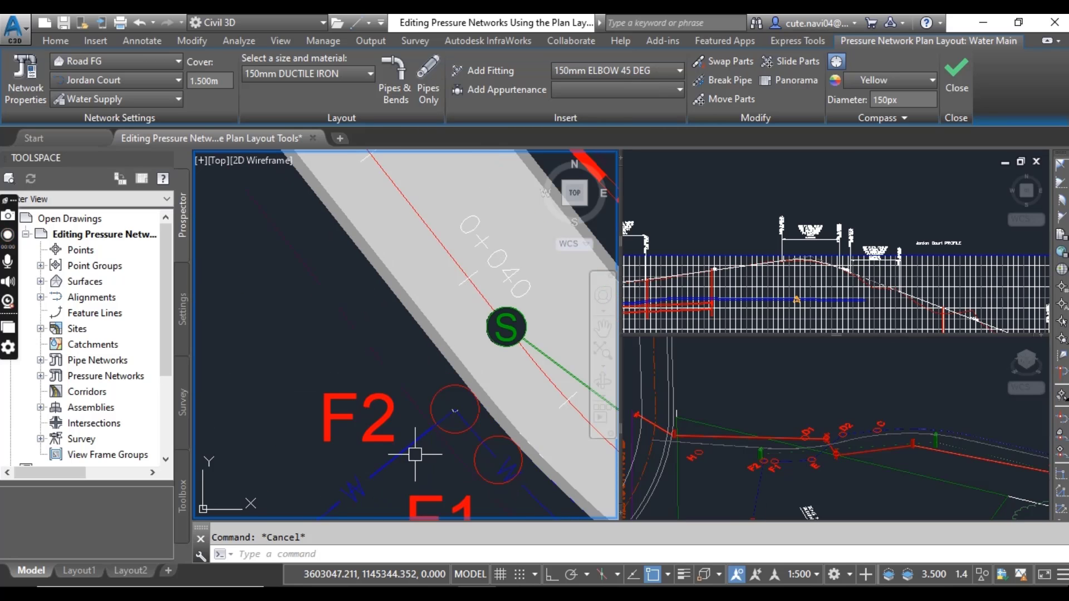
scroll(348, 331, "down", 2)
middle_click_drag(347, 327, 379, 388)
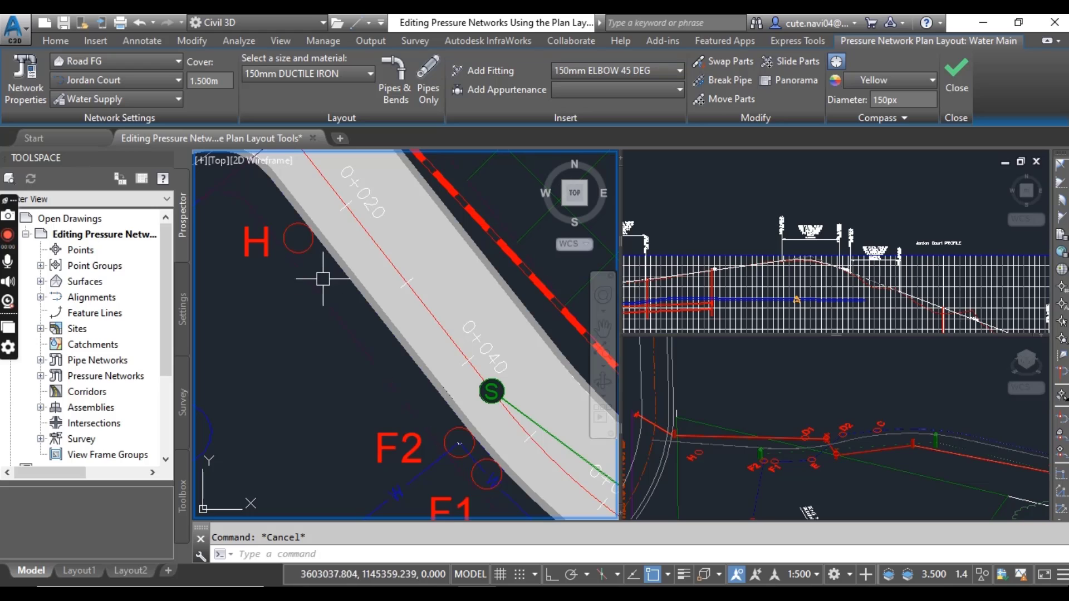
scroll(299, 258, "up", 2)
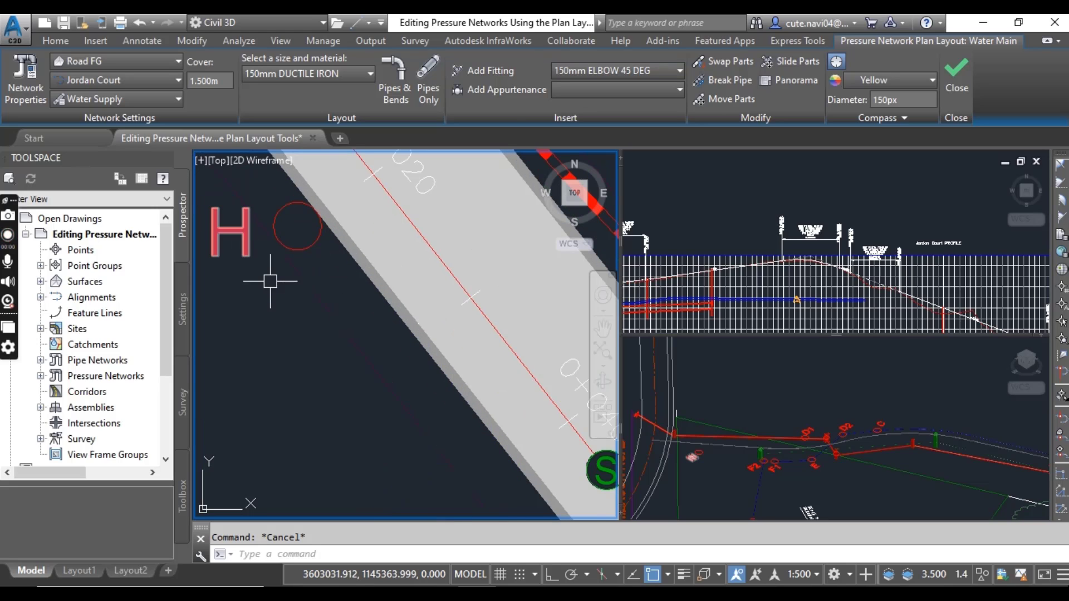
scroll(270, 281, "down", 2)
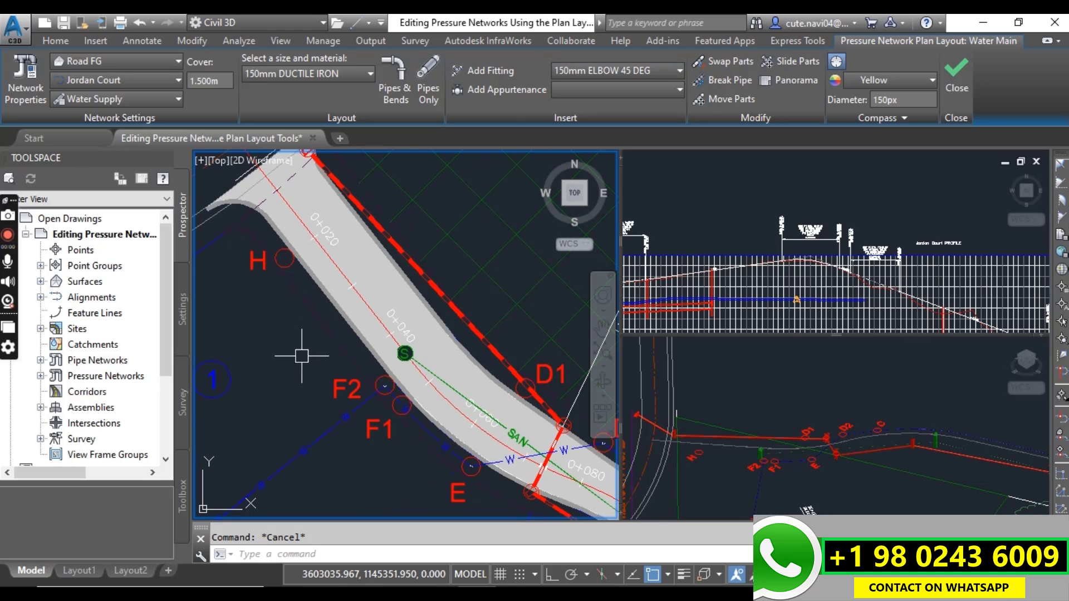
scroll(382, 386, "up", 5)
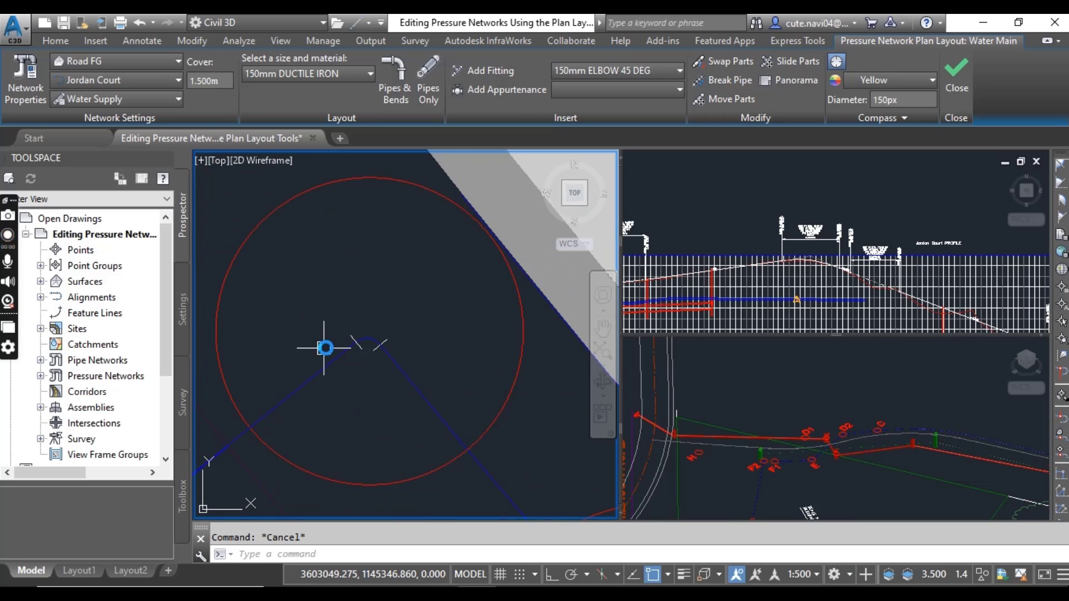
left_click(414, 337)
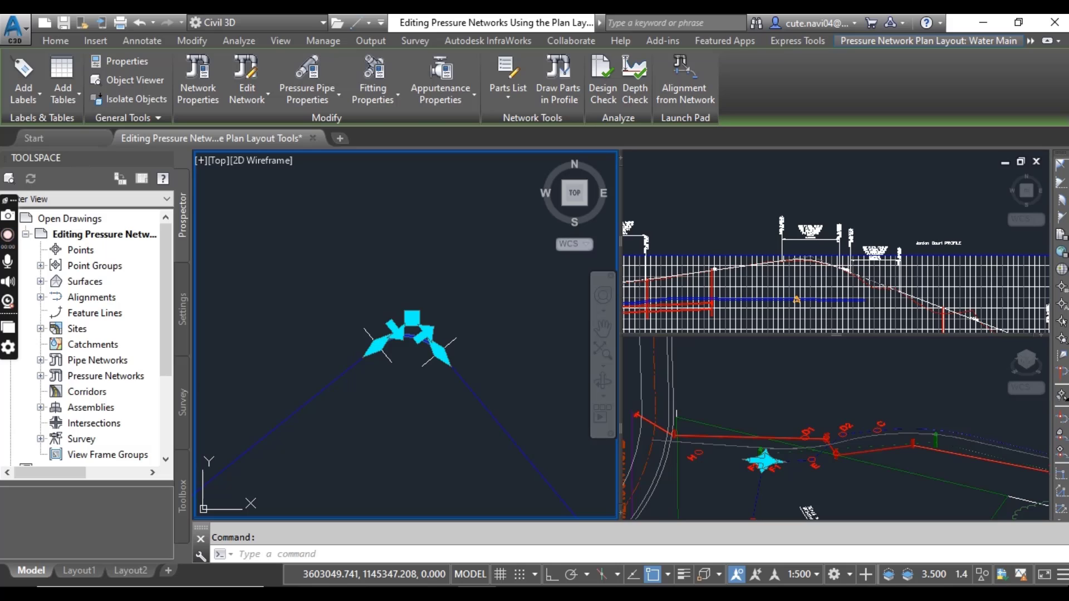
key("Delete")
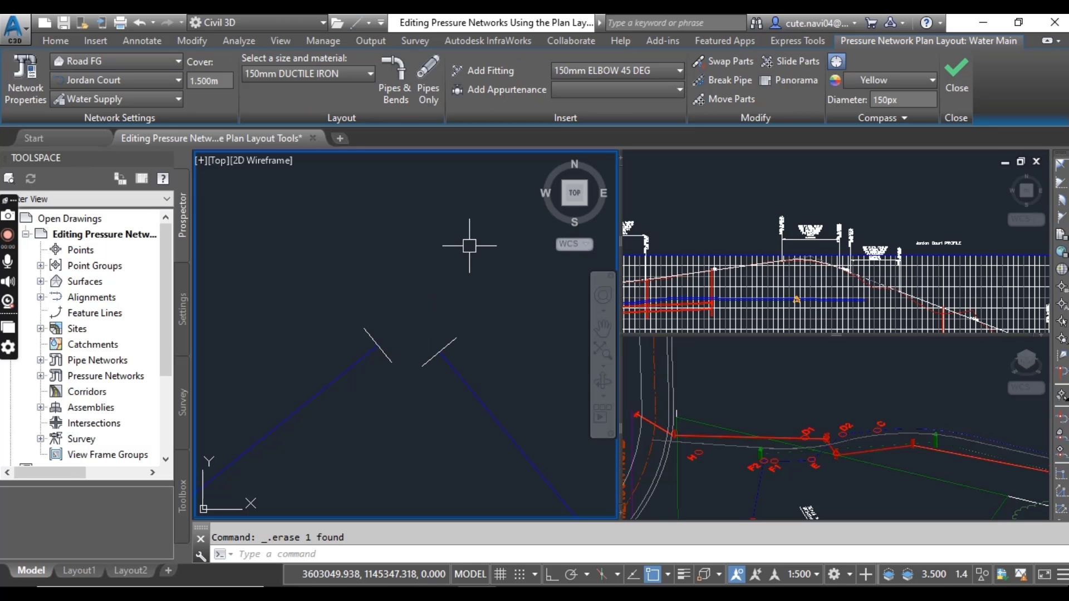
Step: Place a 150mm TEE fitting in the F2 gap on the water main and inspect it
left_click(620, 74)
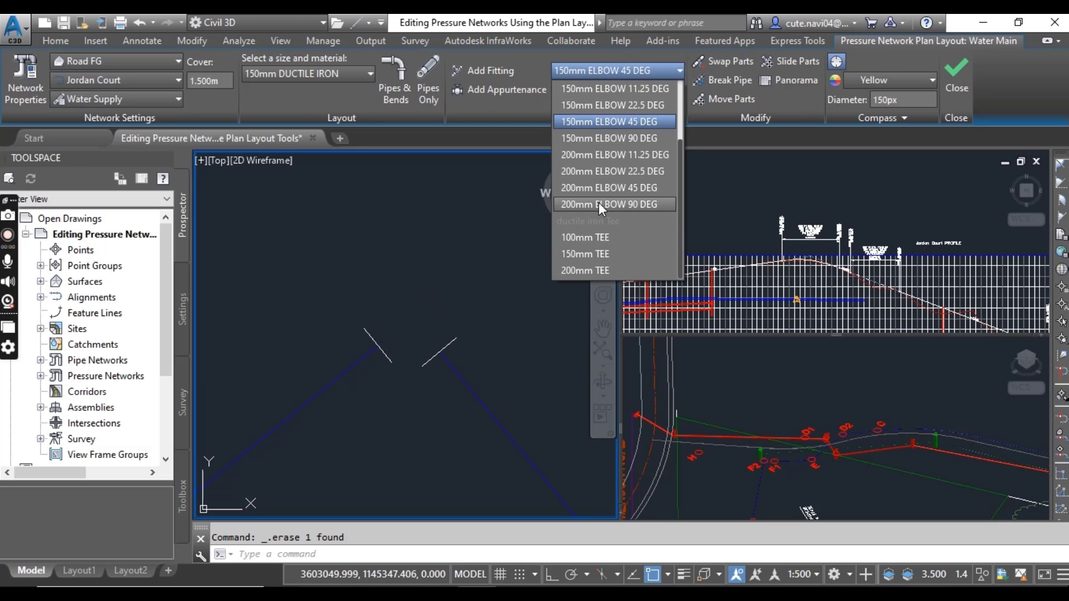
left_click(591, 259)
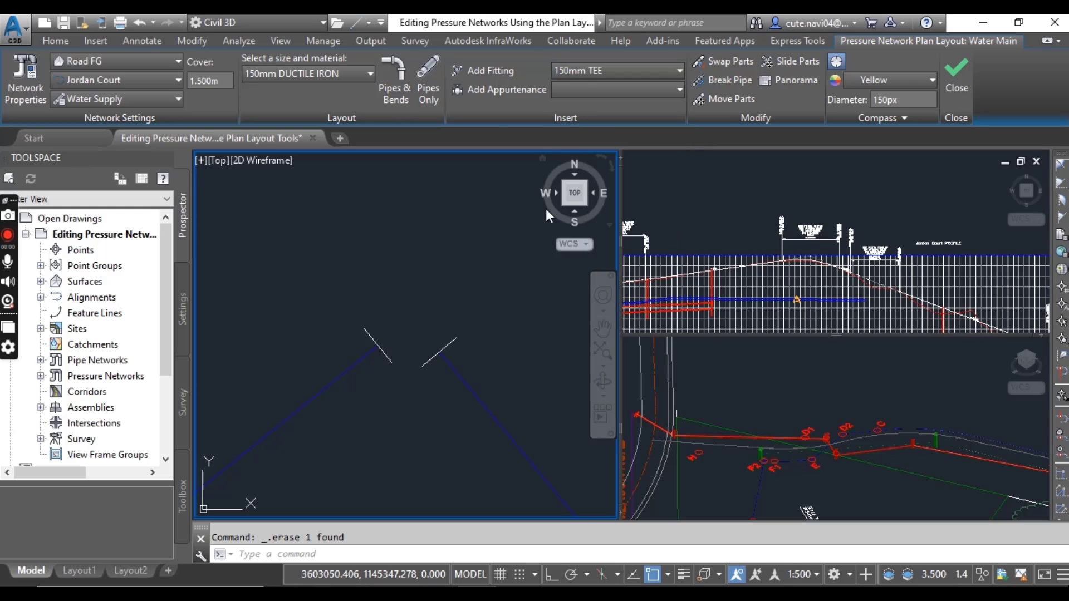
left_click(492, 72)
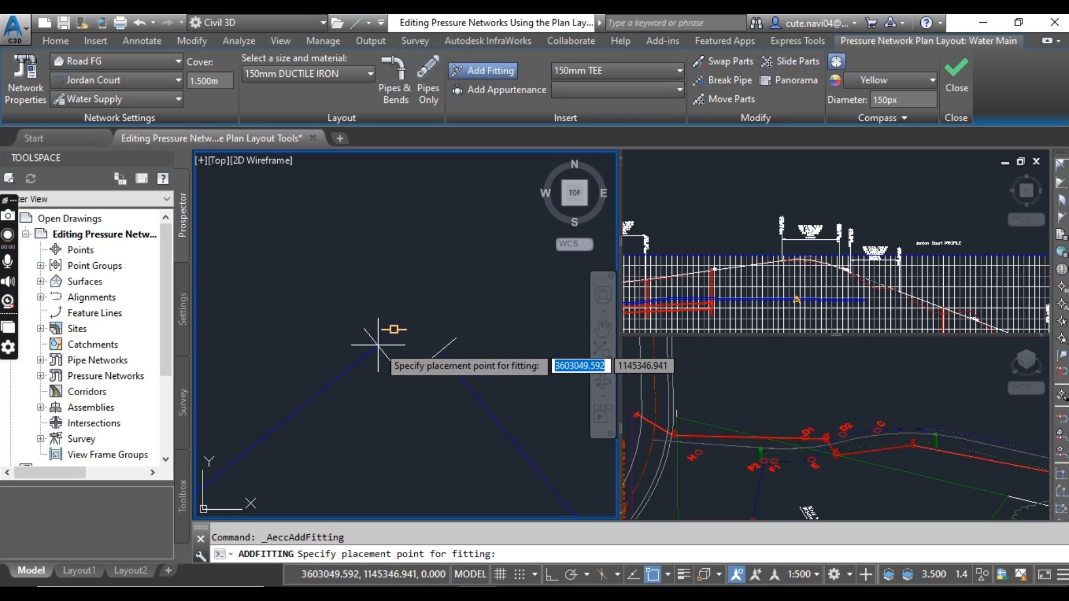
left_click(377, 345)
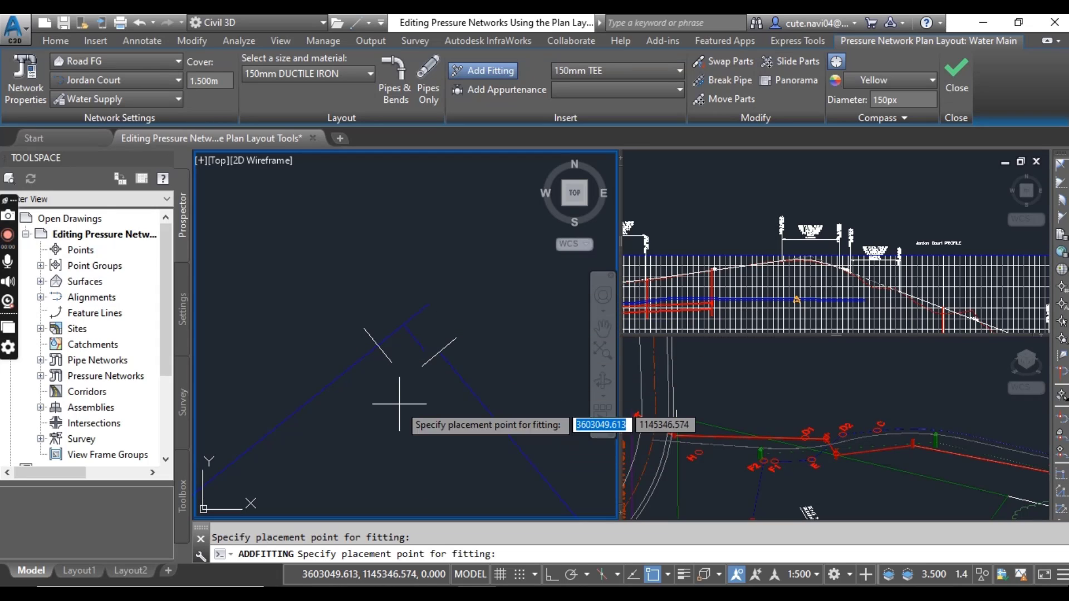
key("Escape")
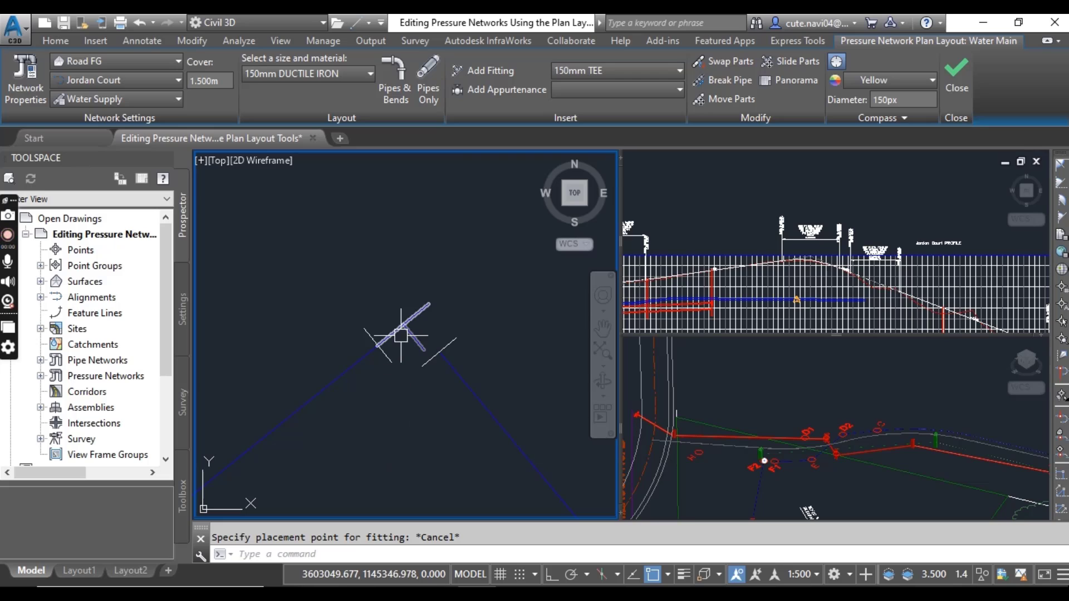
middle_click_drag(413, 382, 451, 454)
scroll(450, 455, "down", 2)
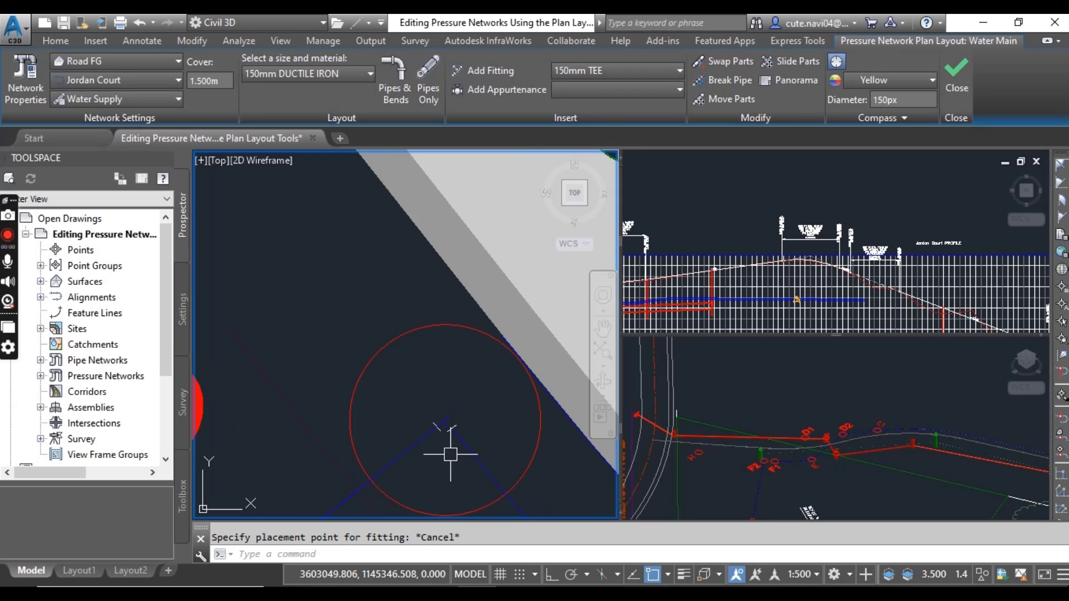
scroll(432, 410, "up", 3)
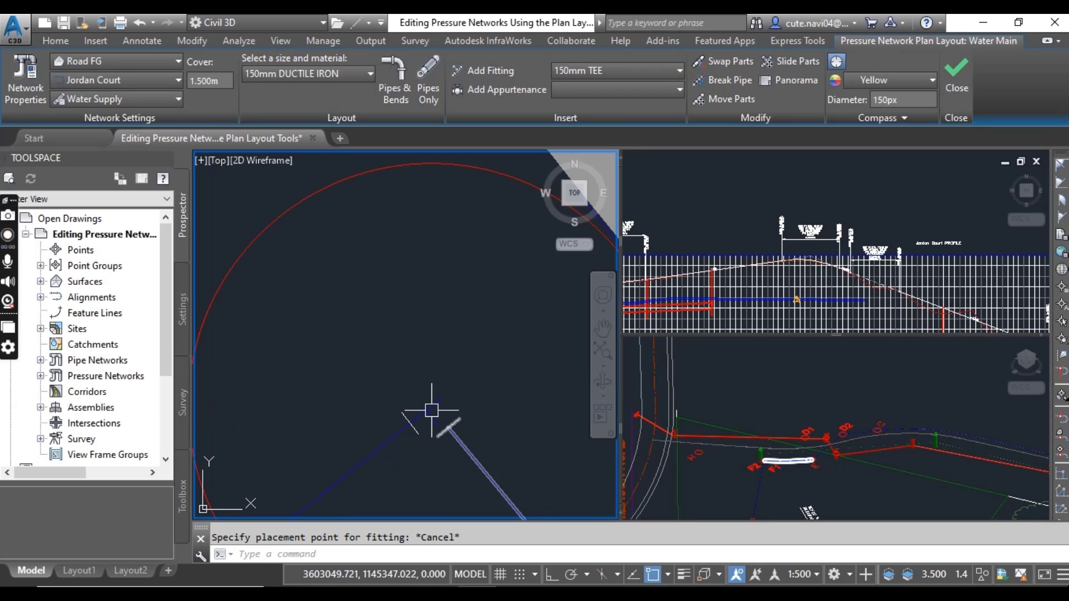
left_click(438, 394)
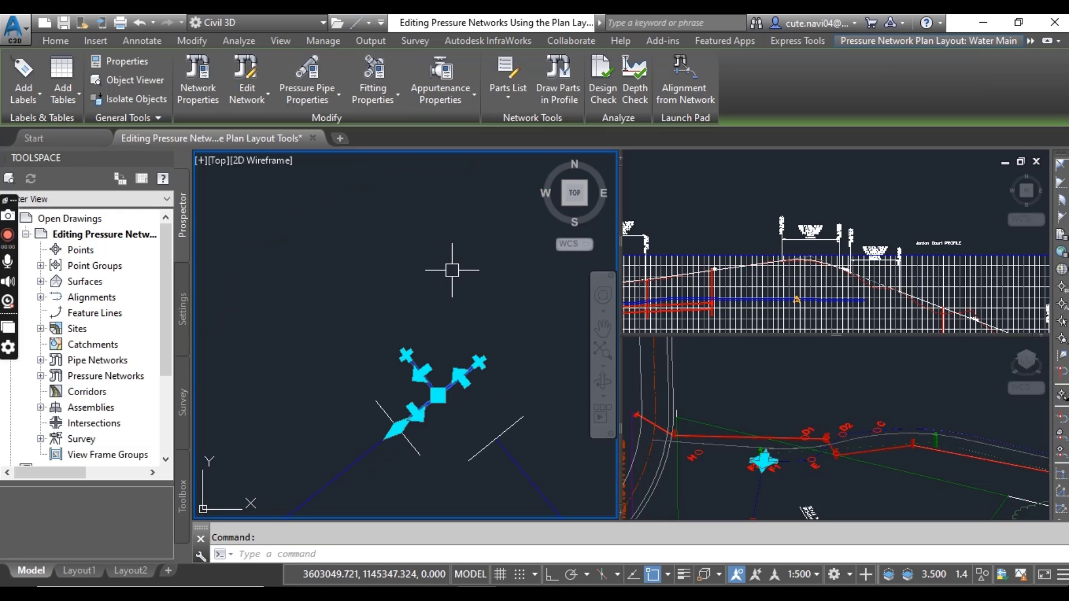
Step: Move the new tee fitting to a new point along the water main
key("Escape")
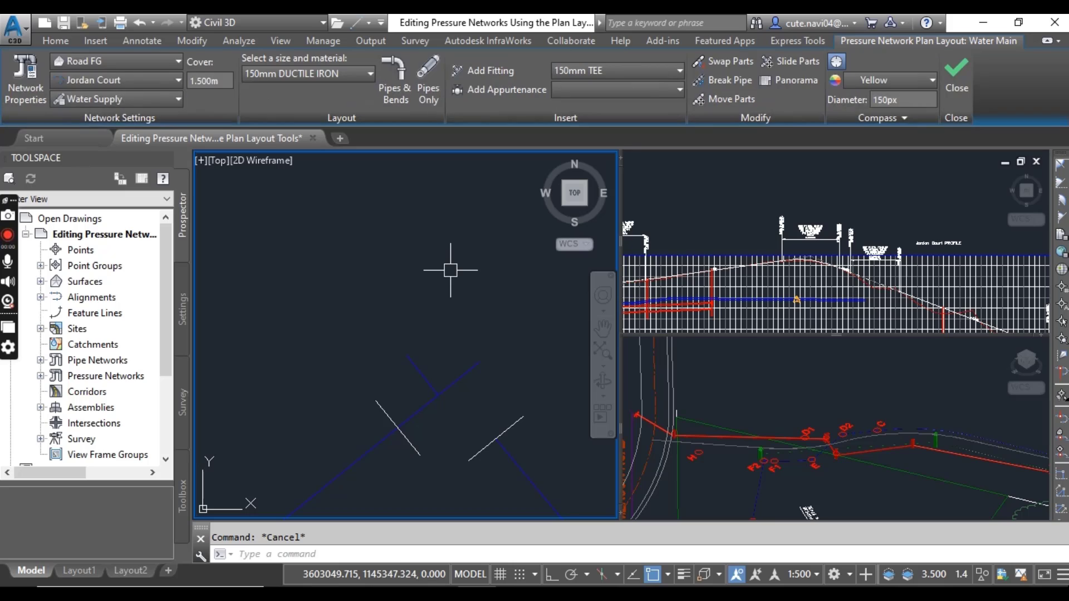
left_click(491, 429)
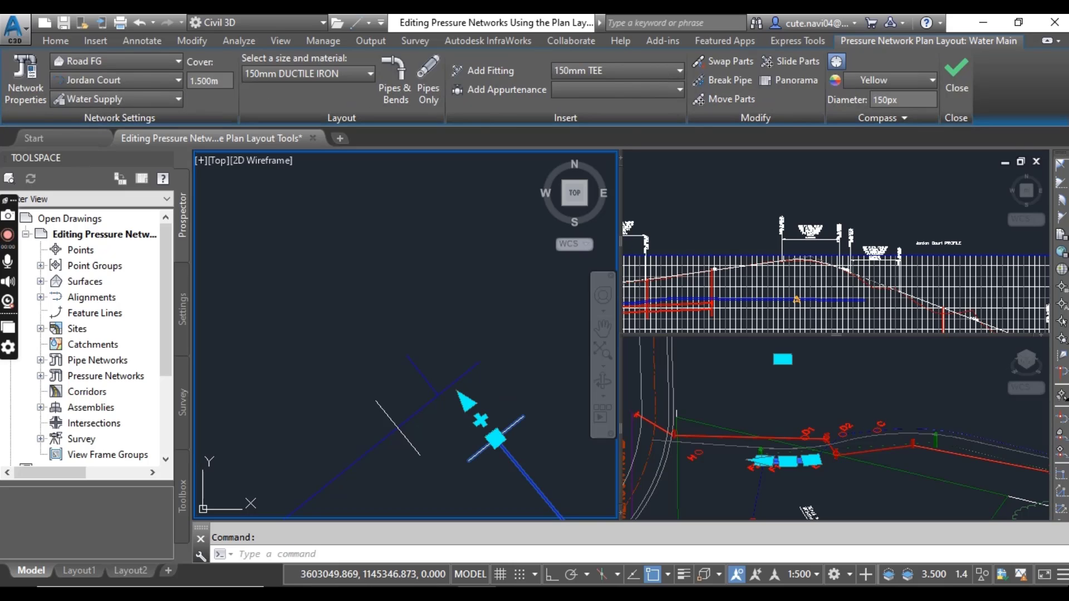
left_click(495, 438)
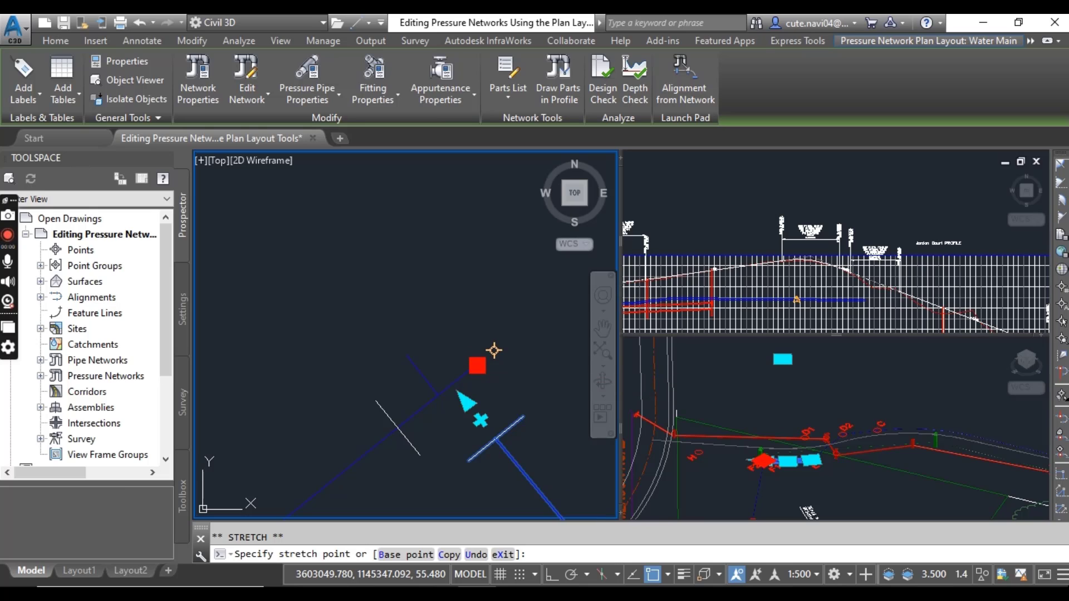
left_click(479, 363)
key("Escape")
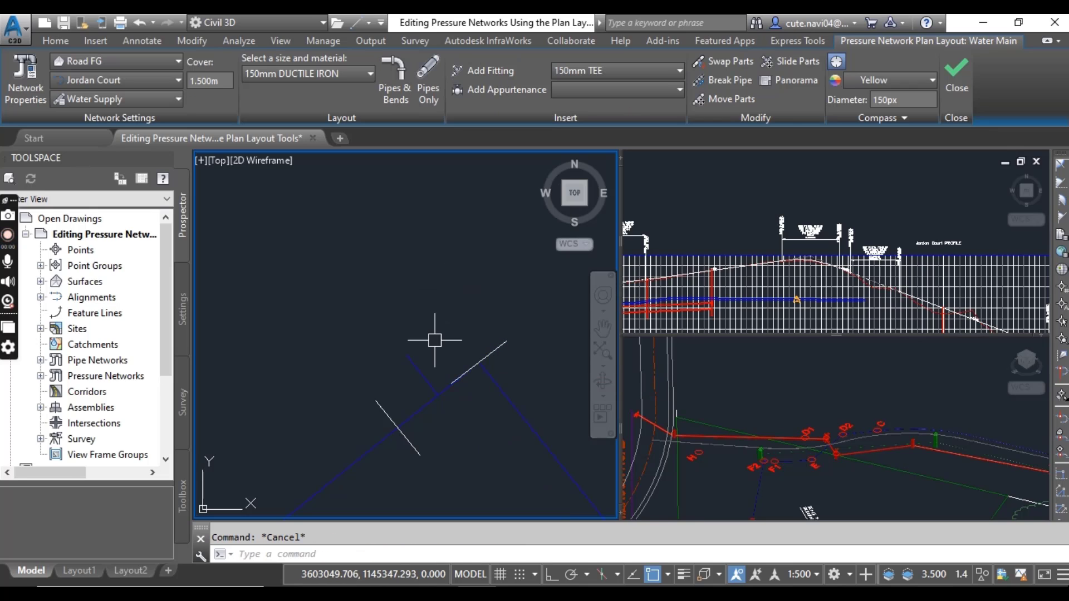
Step: Recentre the plan view on the pipes and reselect the relocated tee
scroll(407, 364, "down", 4)
middle_click_drag(385, 382, 508, 410)
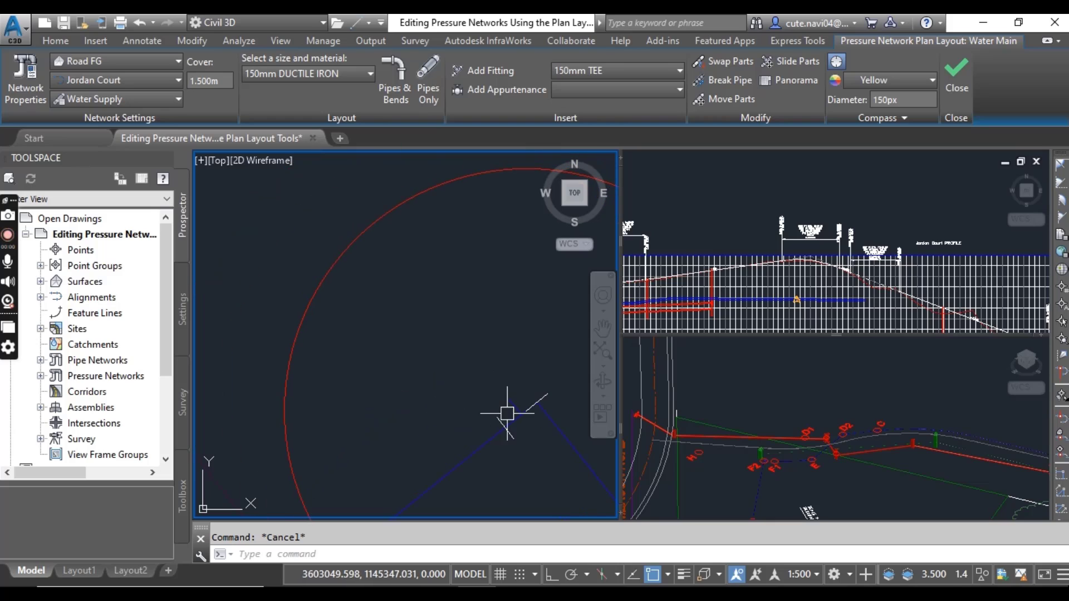
scroll(508, 411, "up", 3)
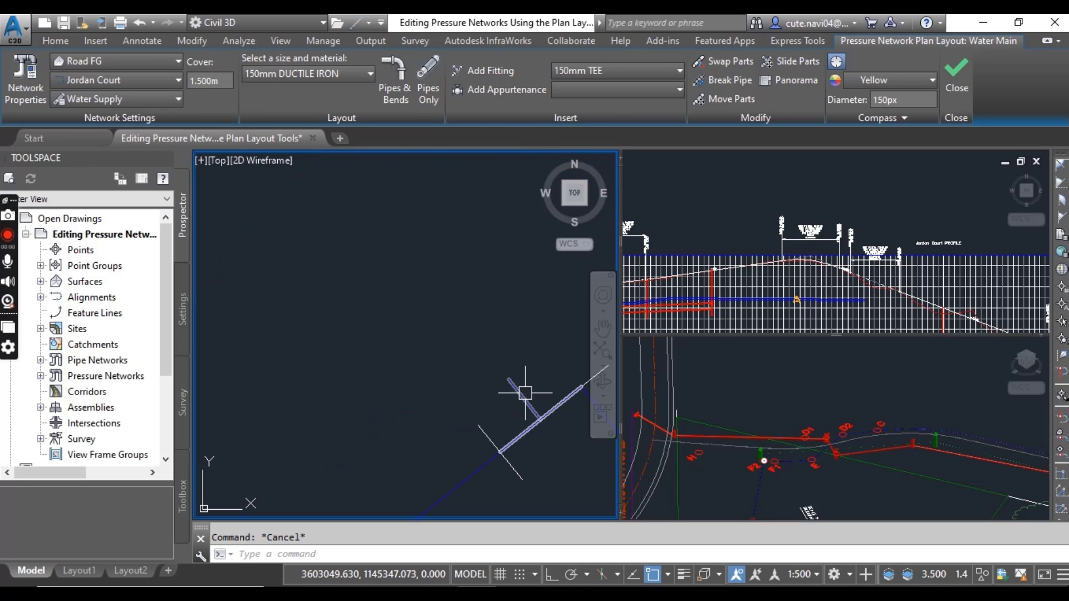
left_click(524, 411)
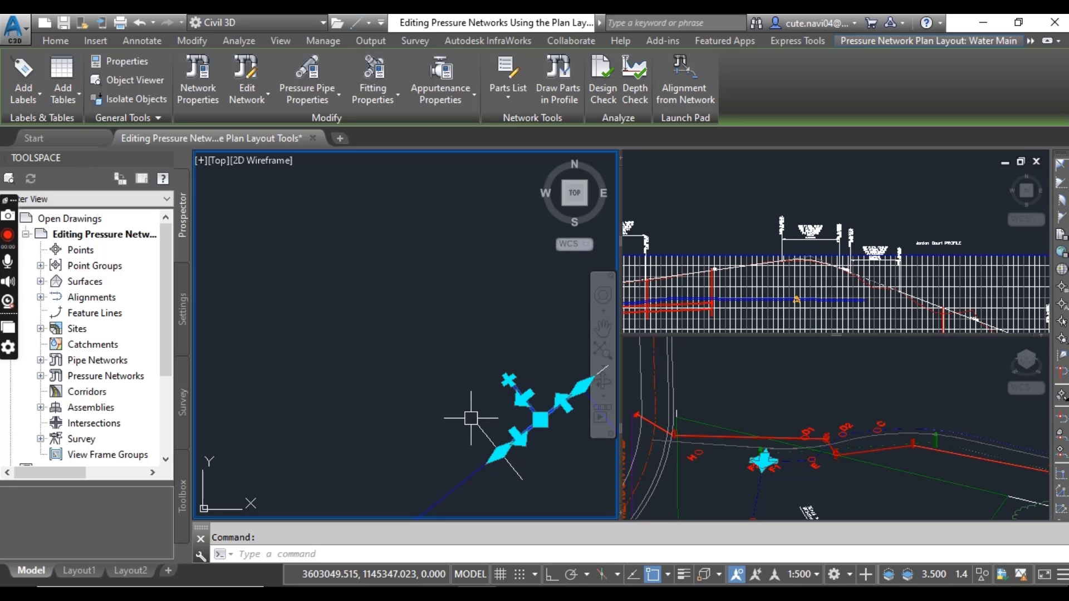
Step: Lay a new branch pipe from the F2 tee to the centre of hydrant H
left_click(509, 380)
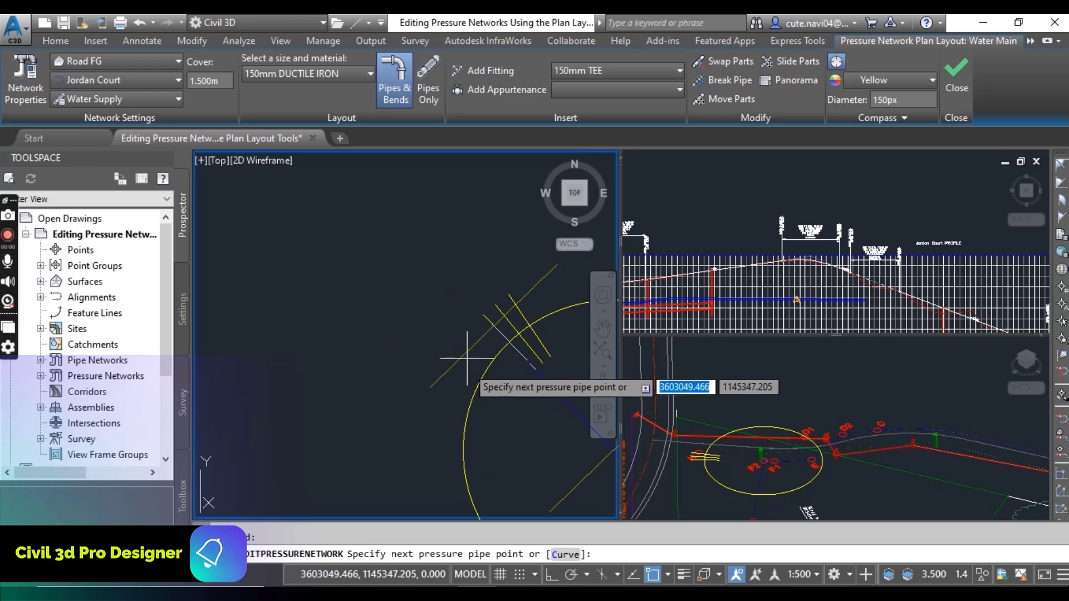
scroll(431, 320, "up", 3)
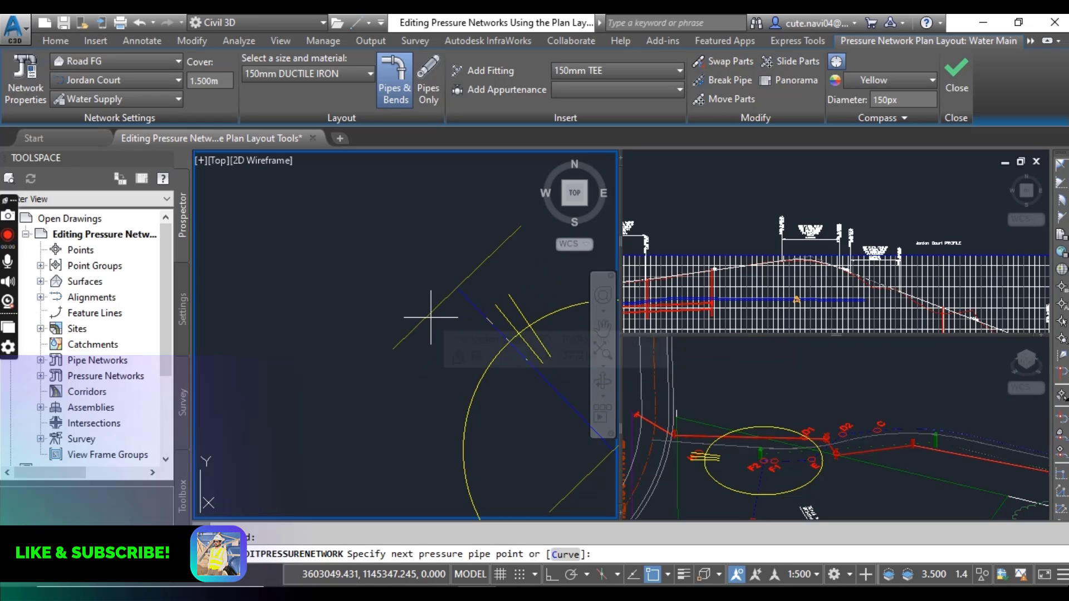
scroll(436, 315, "down", 2)
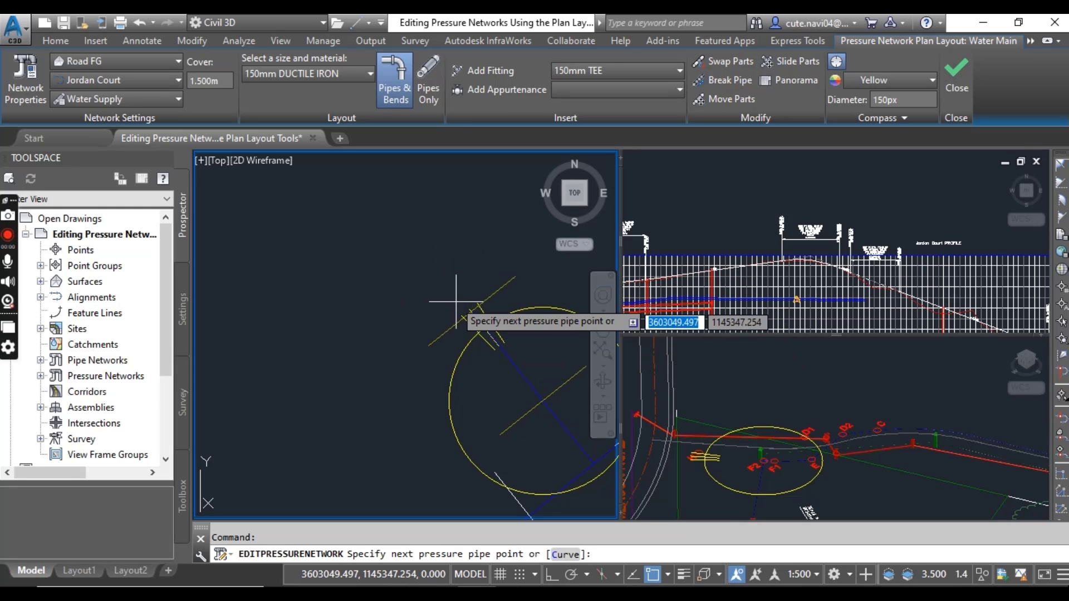
scroll(447, 310, "down", 5)
scroll(440, 312, "up", 5)
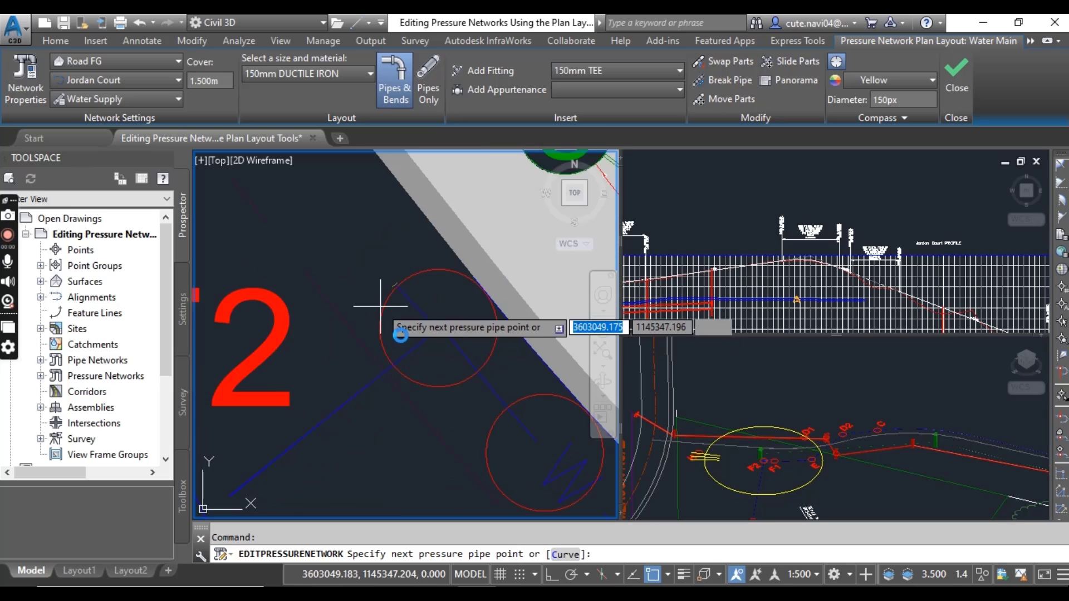
middle_click_drag(440, 312, 394, 379)
scroll(387, 373, "down", 4)
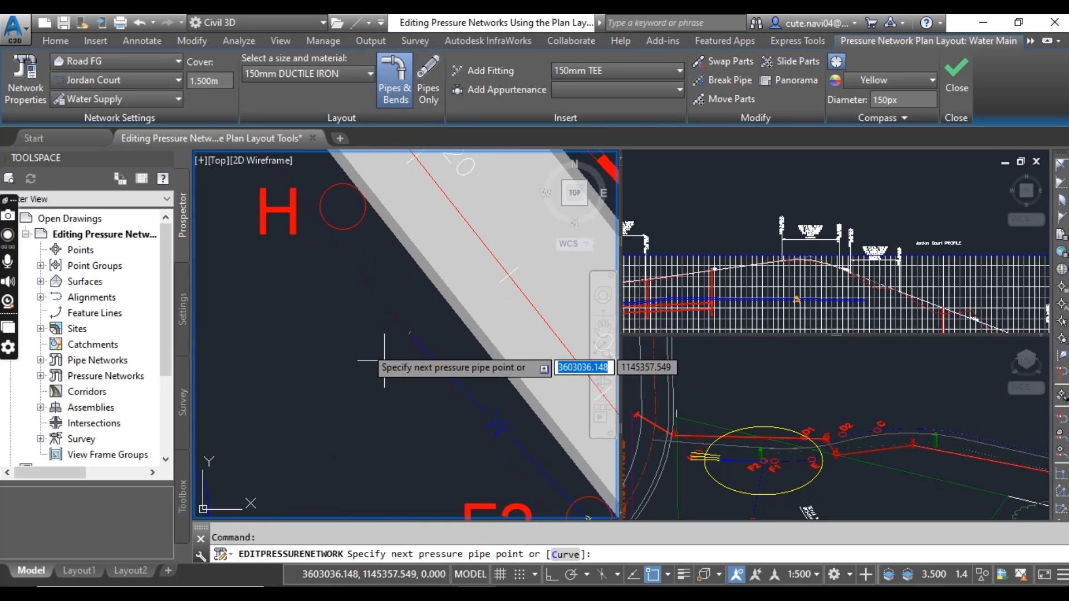
scroll(375, 334, "up", 5)
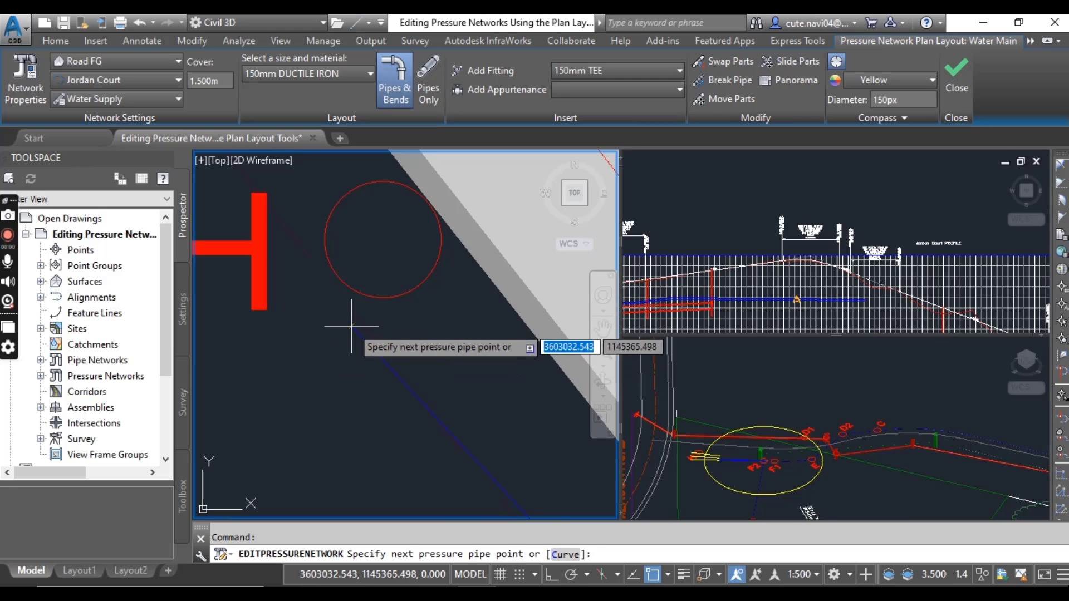
left_click(383, 239)
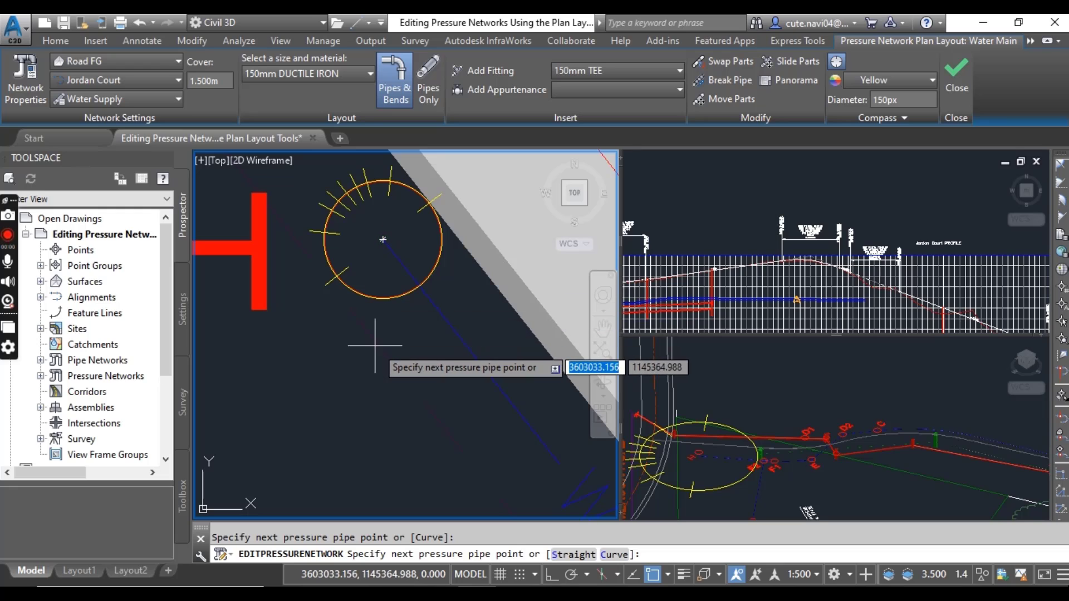
key("Return")
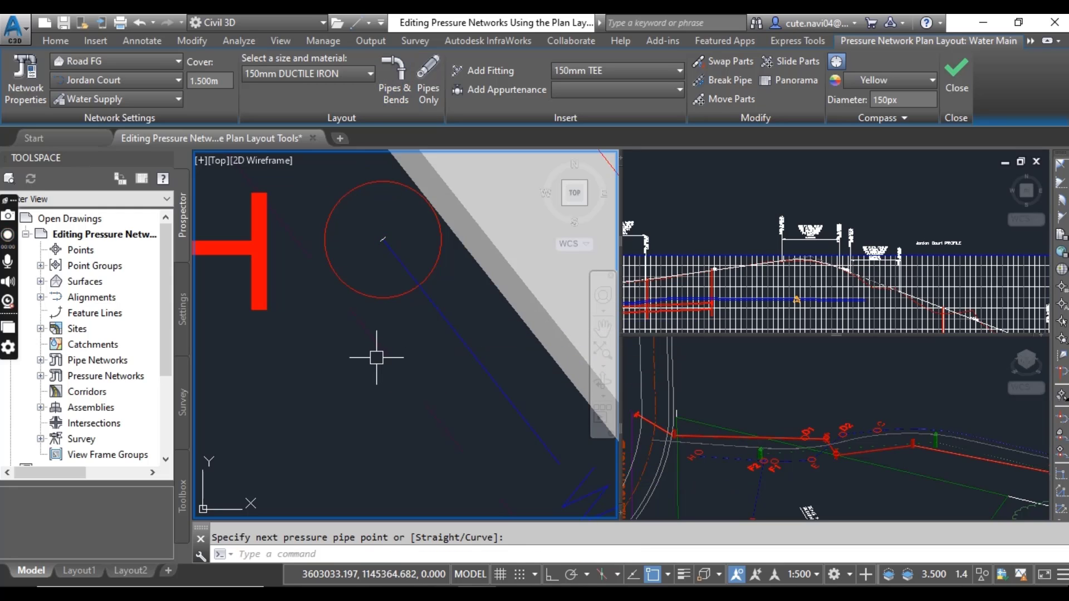
scroll(384, 358, "down", 4)
Step: Zoom out to review the layout around hydrant H and tees F2 and F1
middle_click_drag(398, 361, 340, 226)
key("Escape")
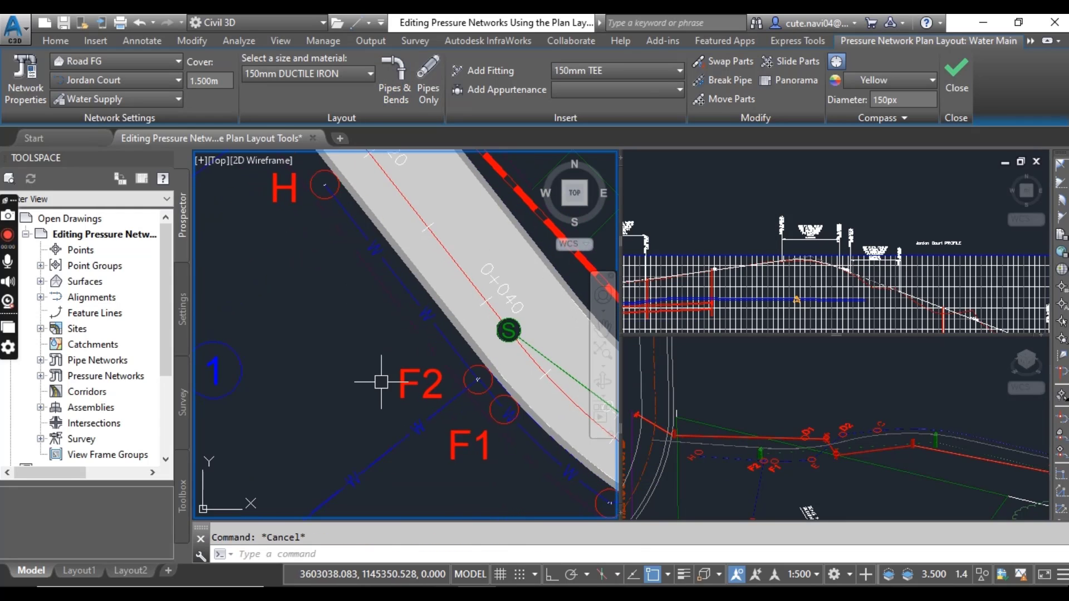
scroll(361, 333, "down", 2)
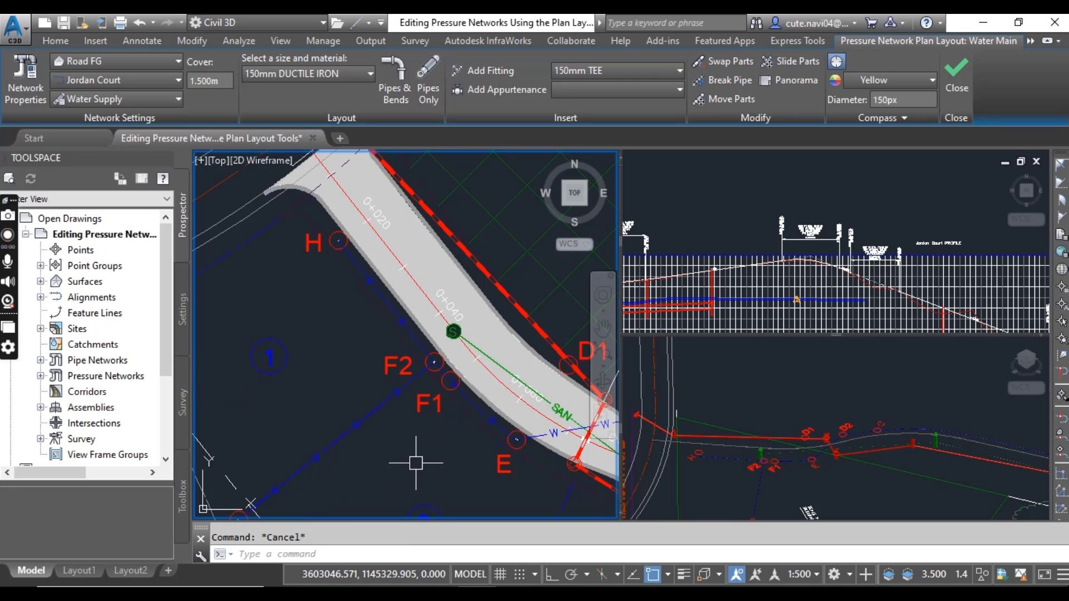
Step: Switch to Chrome and show the channel's Facebook page tab
mouse_move(416, 463)
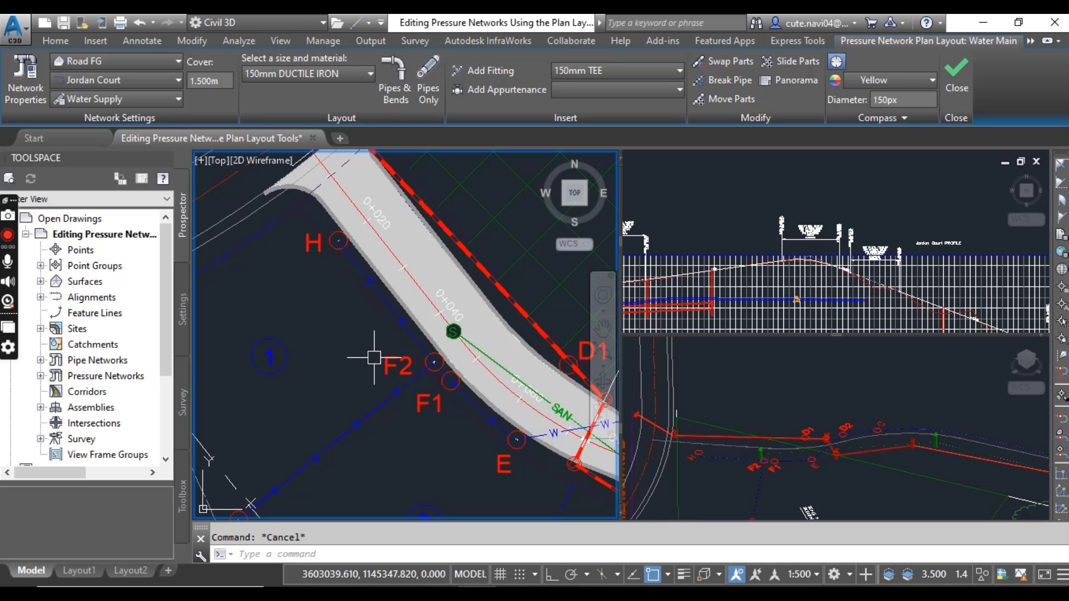
mouse_move(330, 357)
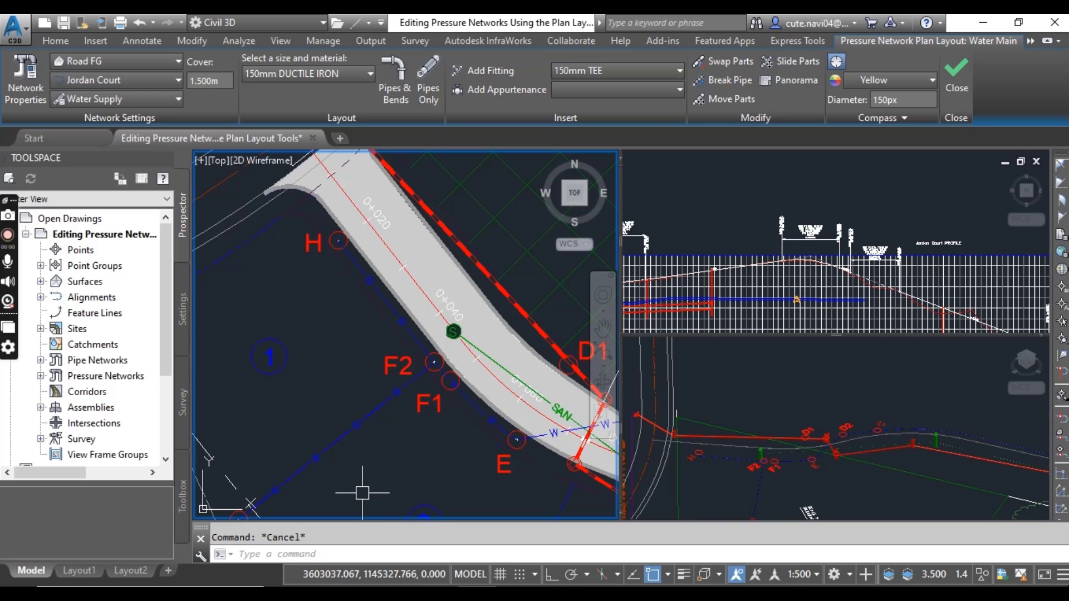
key("alt+Tab")
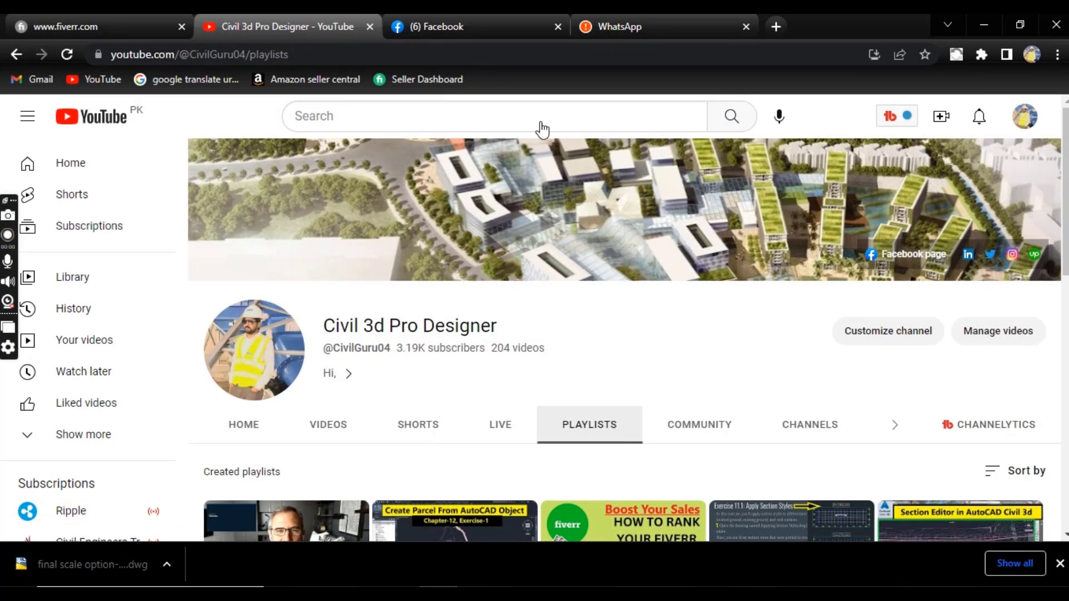
key("ctrl+Tab")
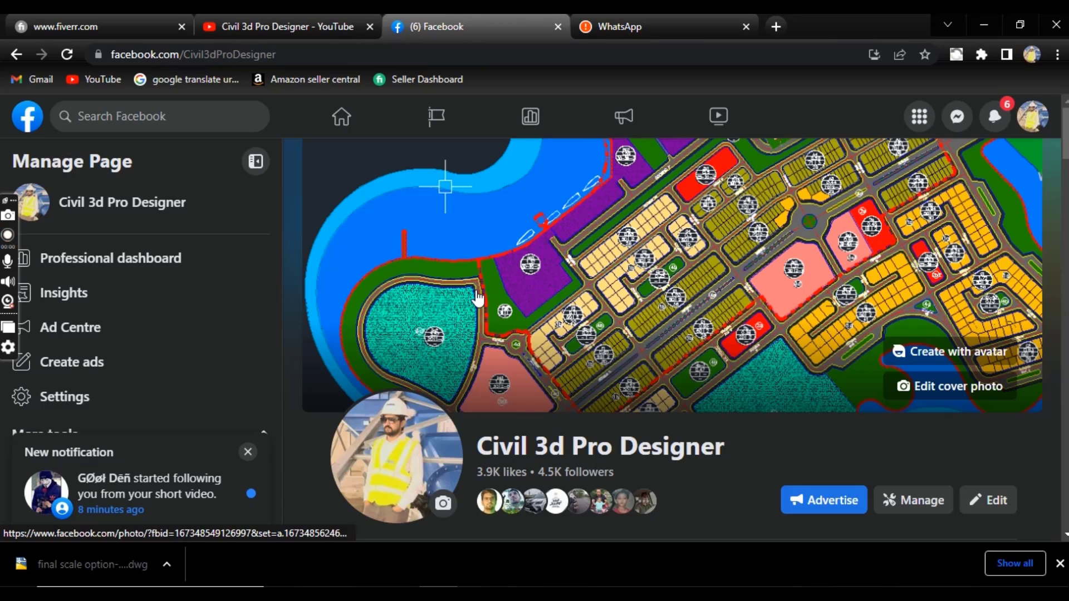